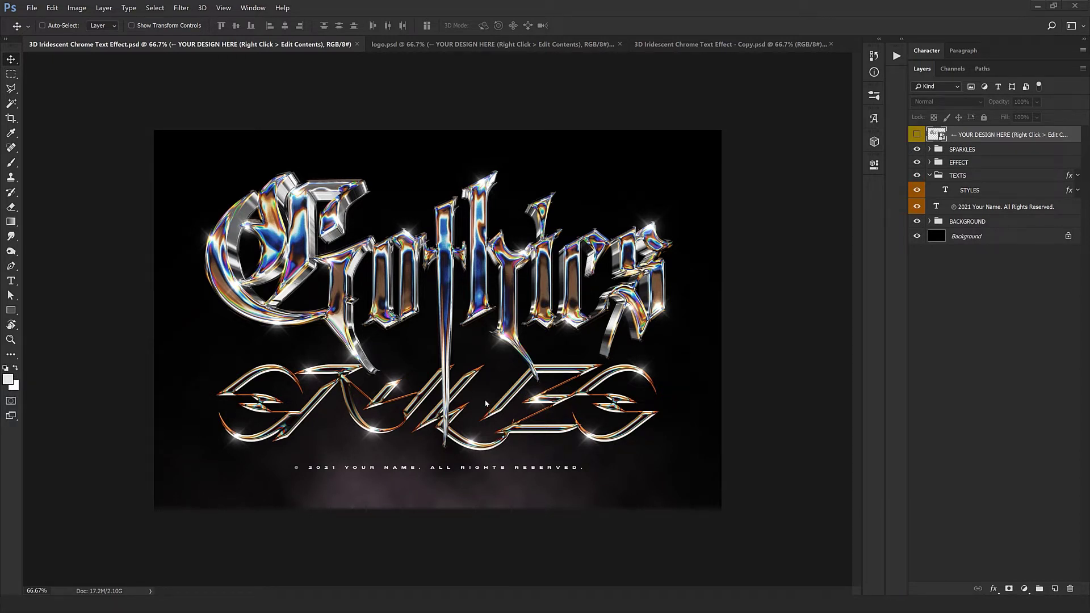
Inspect the chrome artwork at actual size, panning up and left across it.
key("ctrl+1")
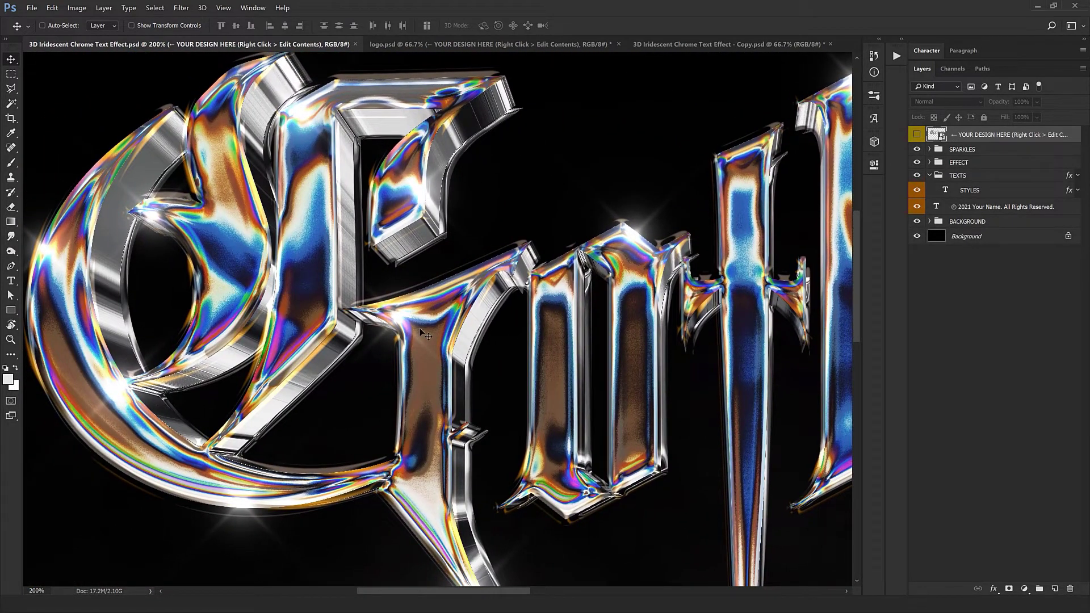
key("ctrl+1")
left_click_drag(474, 387, 397, 301)
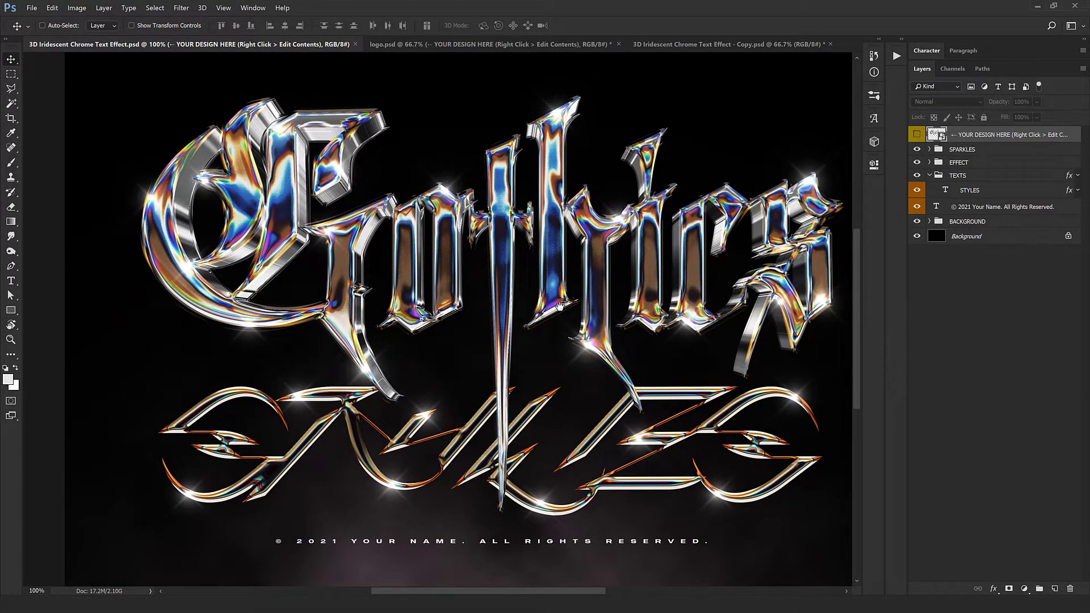
left_click_drag(558, 306, 552, 296)
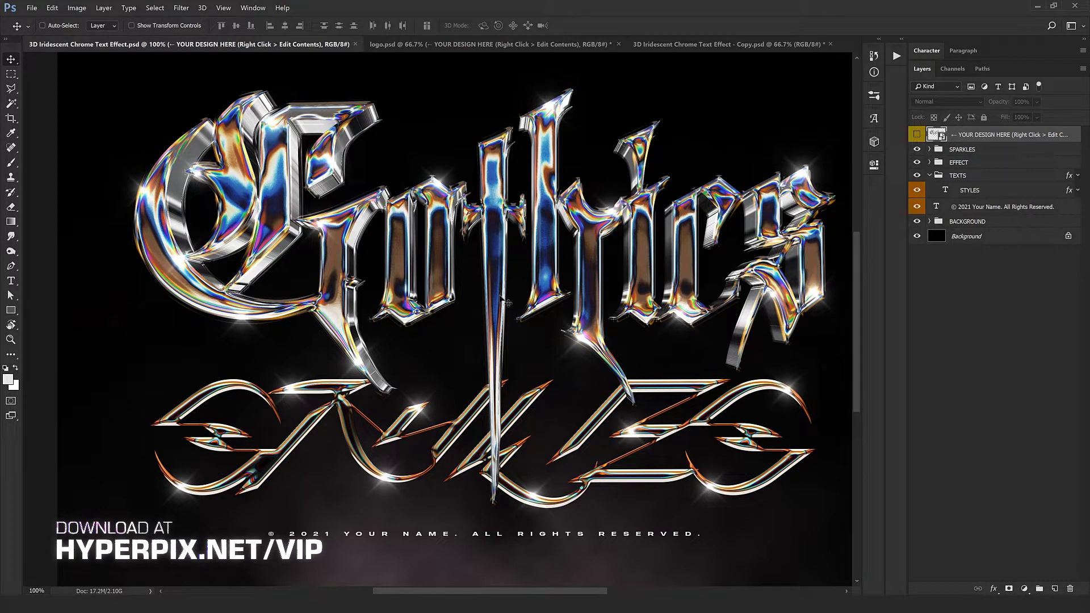
left_click_drag(508, 302, 482, 293)
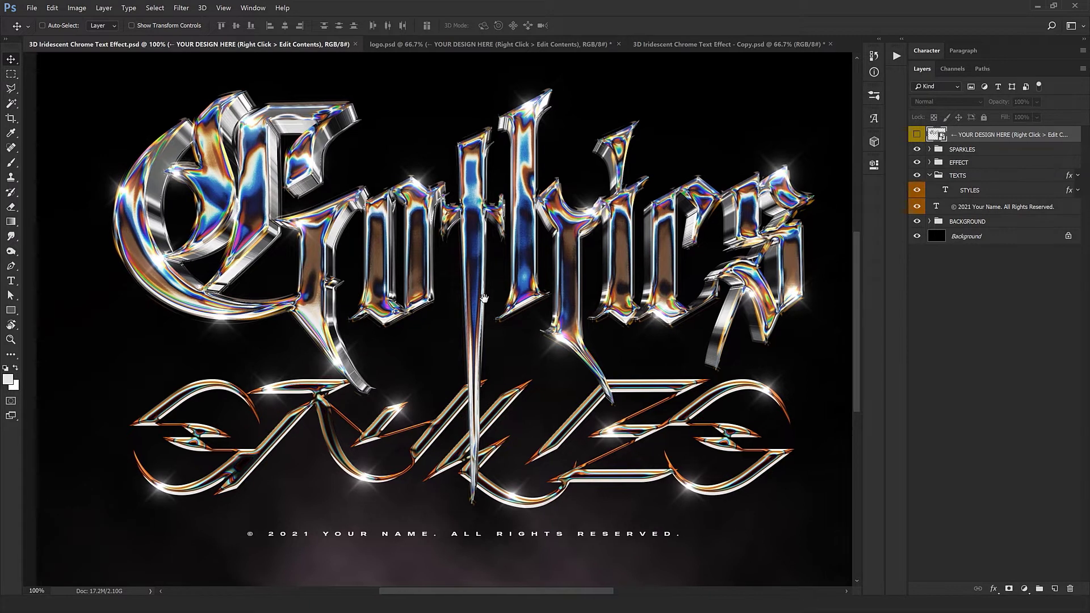
left_click_drag(490, 295, 481, 298)
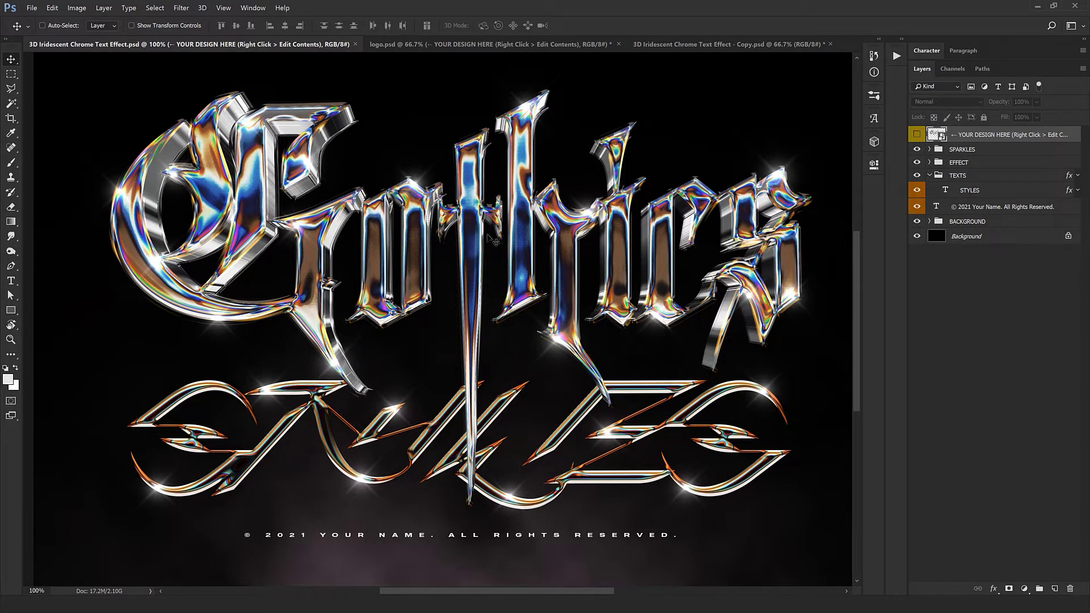
View the Japanese-text Copy.psd at 100%, then close it.
left_click(667, 44)
key("ctrl+1")
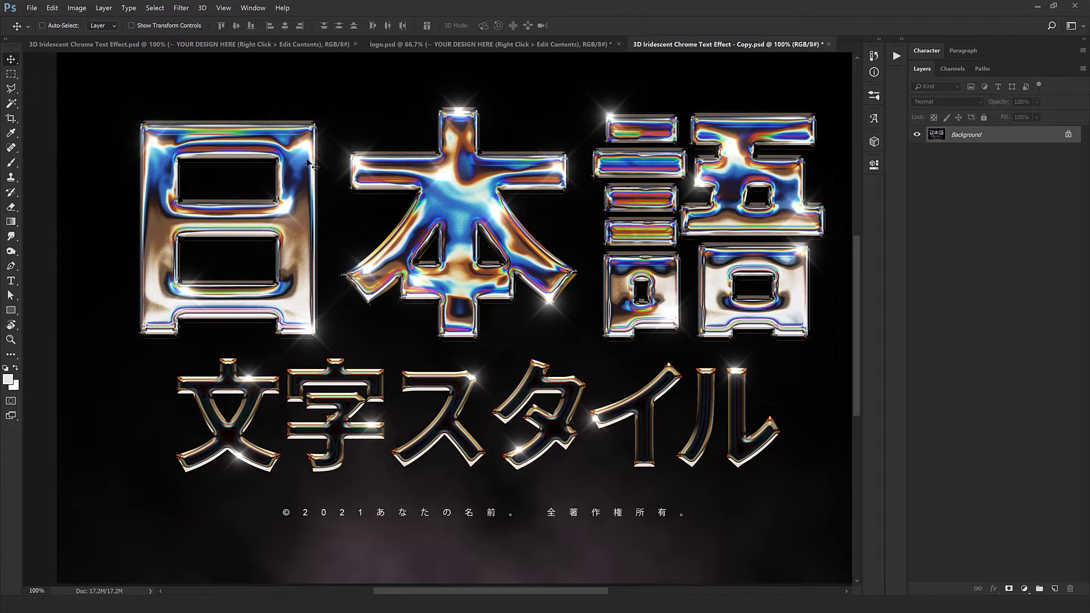
scroll(310, 162, "up", 1)
scroll(310, 163, "up", 1)
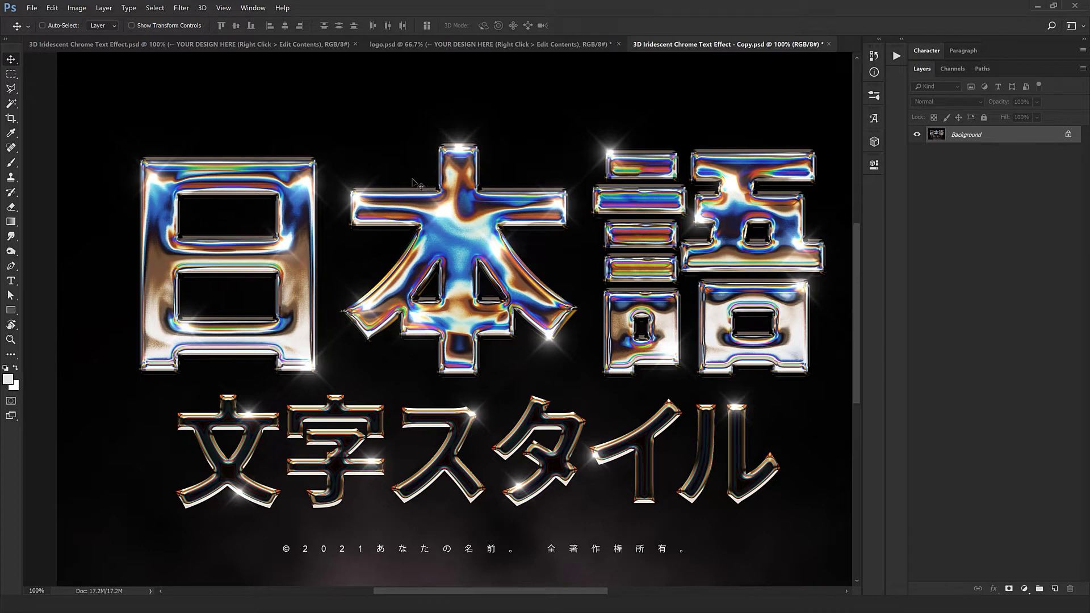
left_click(828, 43)
Answer the Copy.psd save prompt, then edit the placeholder's and inner smart object's contents.
left_click(550, 227)
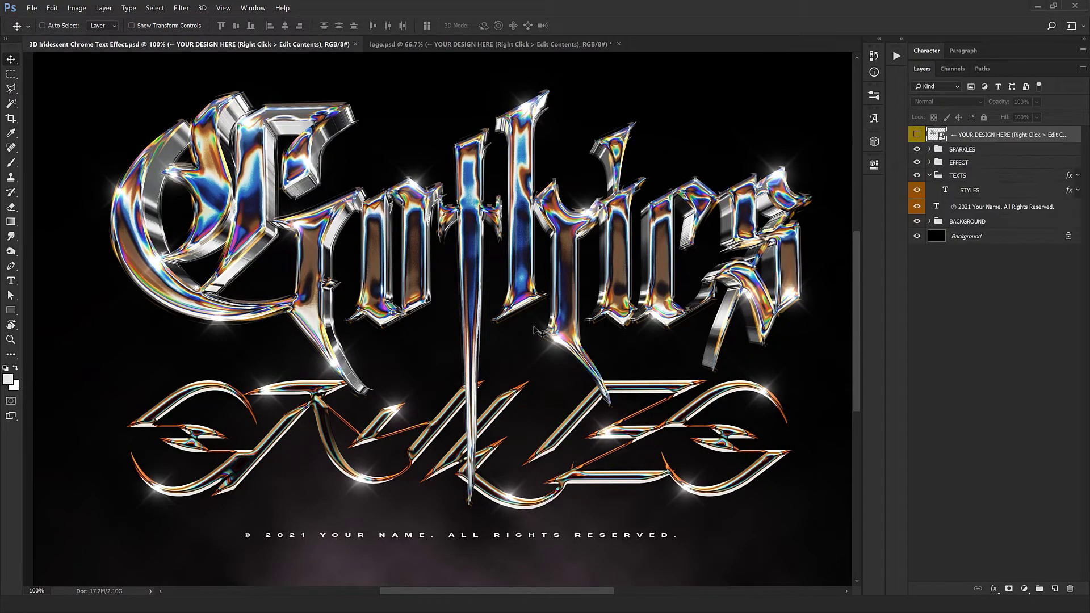
right_click(976, 136)
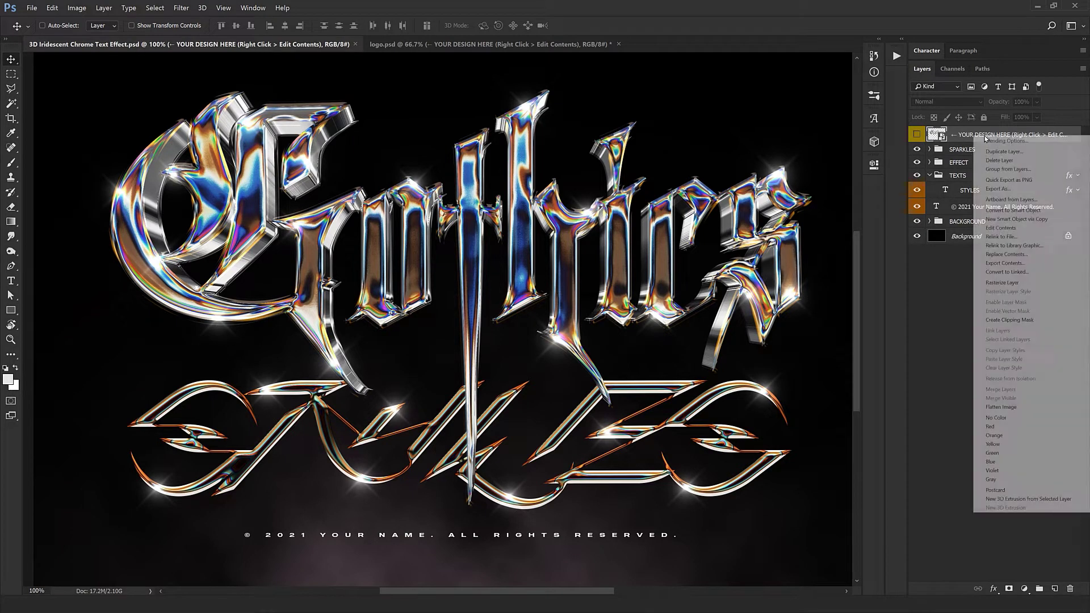
left_click(1001, 227)
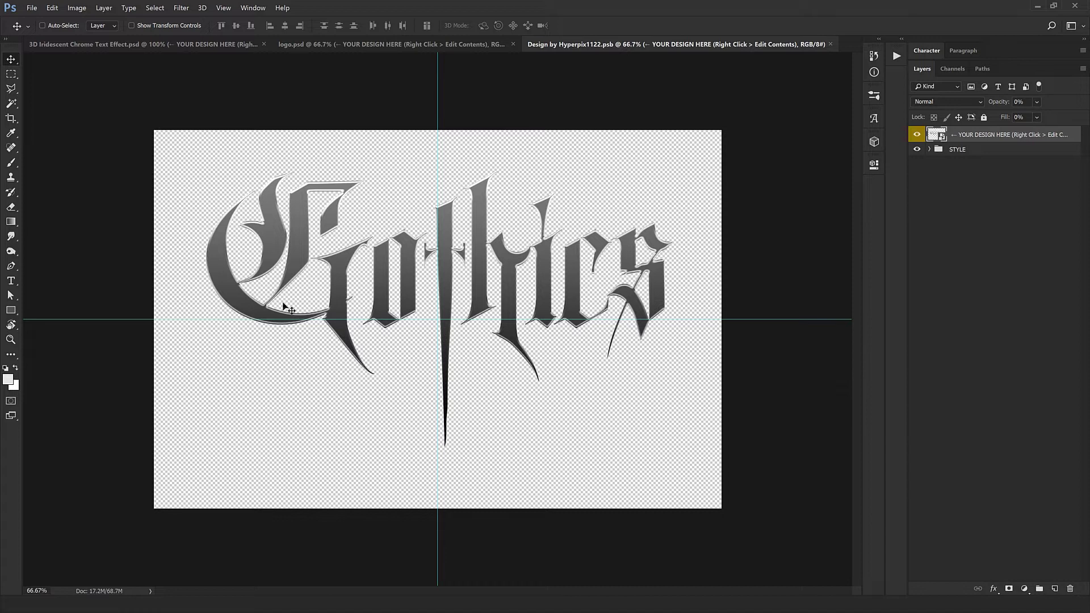
right_click(1001, 139)
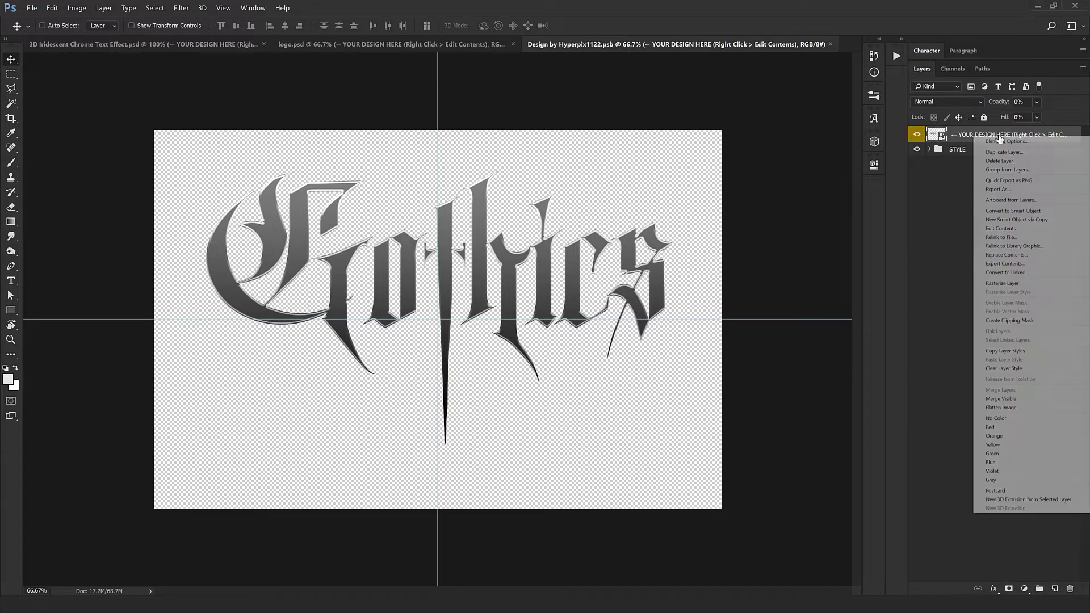
left_click(995, 230)
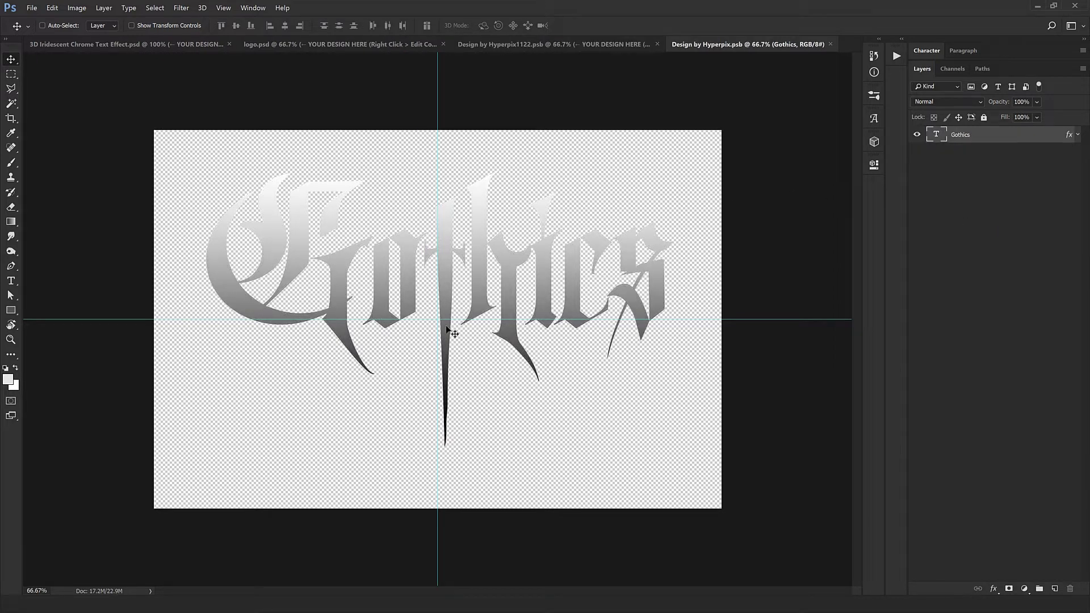
Replace the Gothics text with 'ChromE' and commit the edit.
double_click(936, 135)
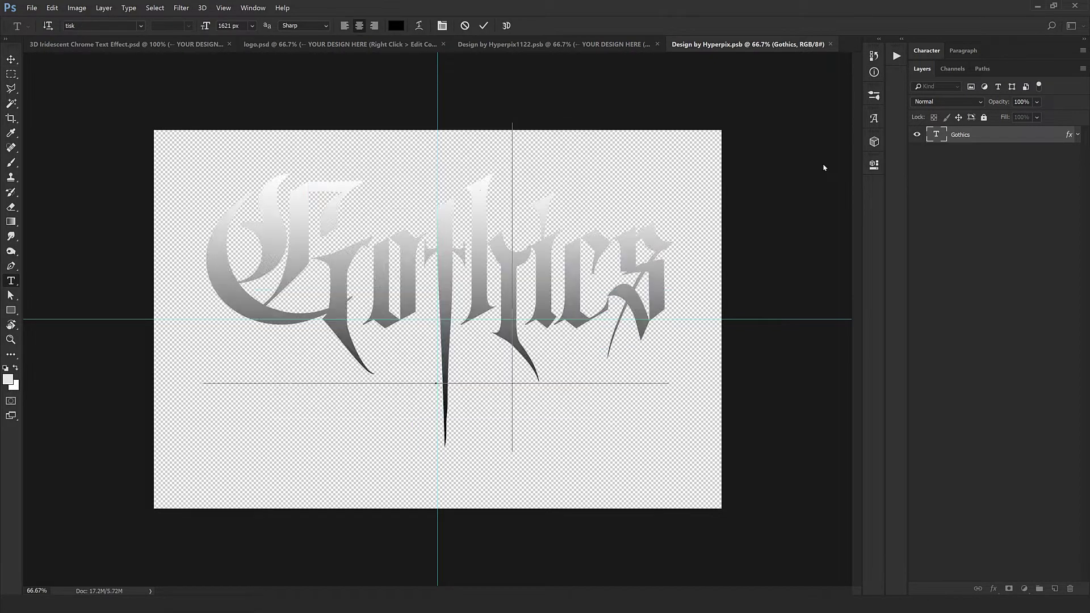
type("Chrom")
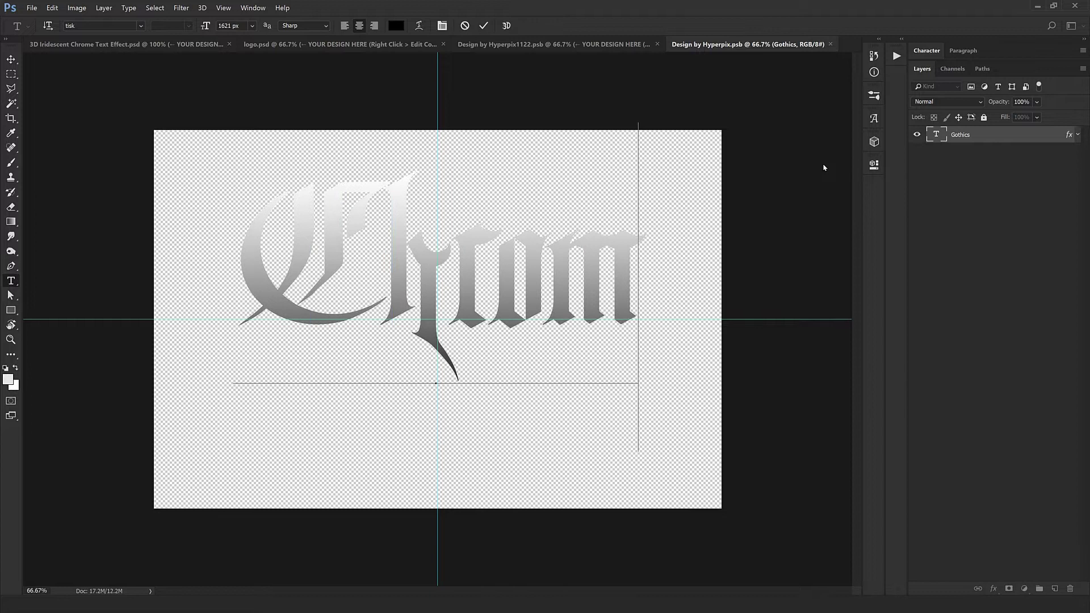
type("e")
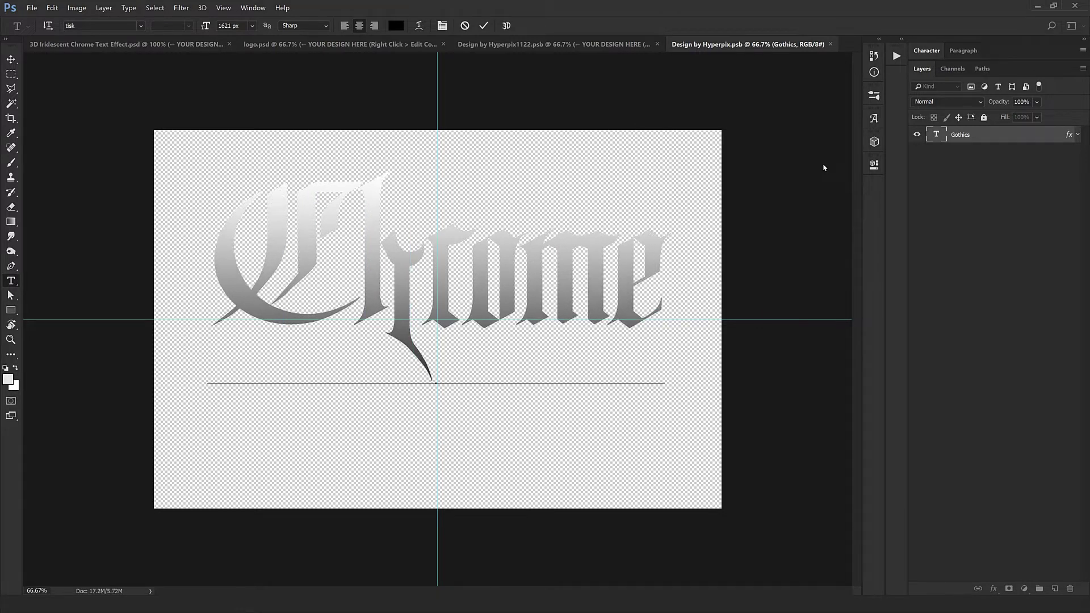
key("BackSpace")
type("E")
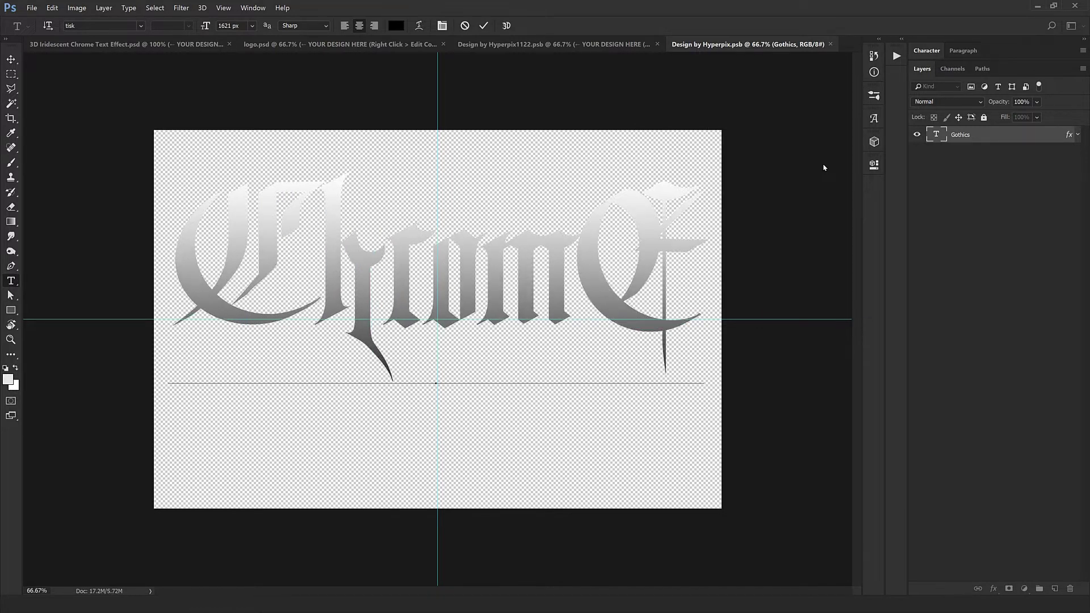
key("ctrl+Return")
key("v")
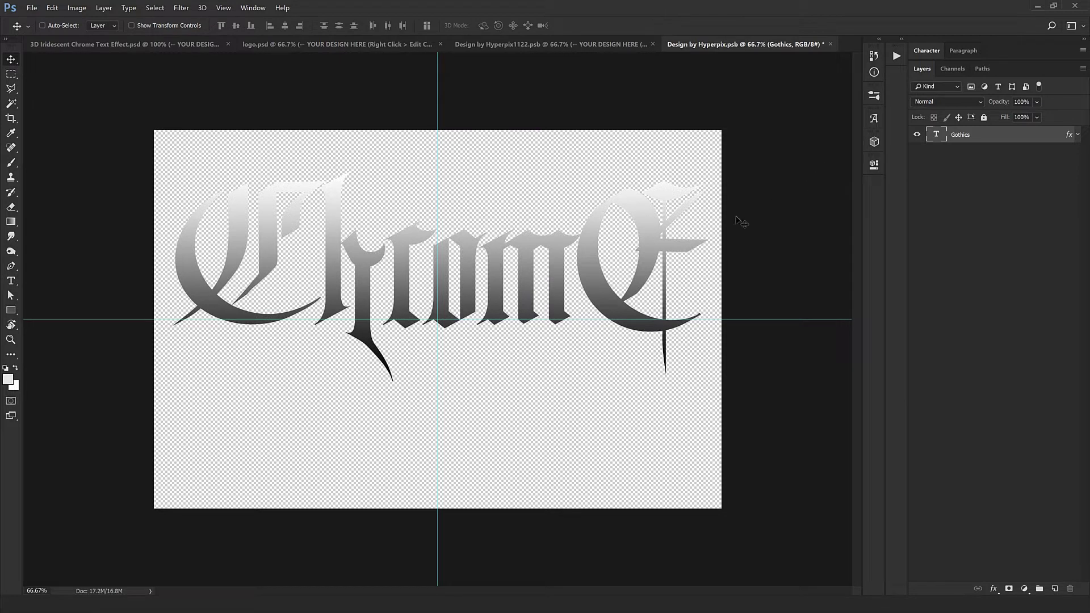
Scale the ChromE text down slightly and nudge it lower on the canvas.
key("ctrl+t")
left_click_drag(710, 450, 704, 440)
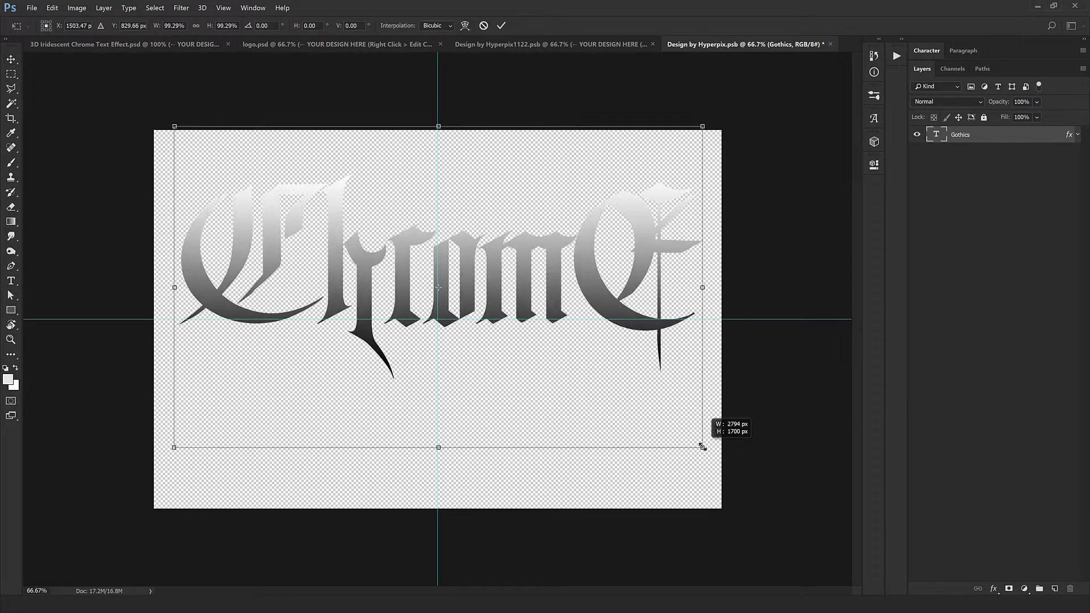
key("Return")
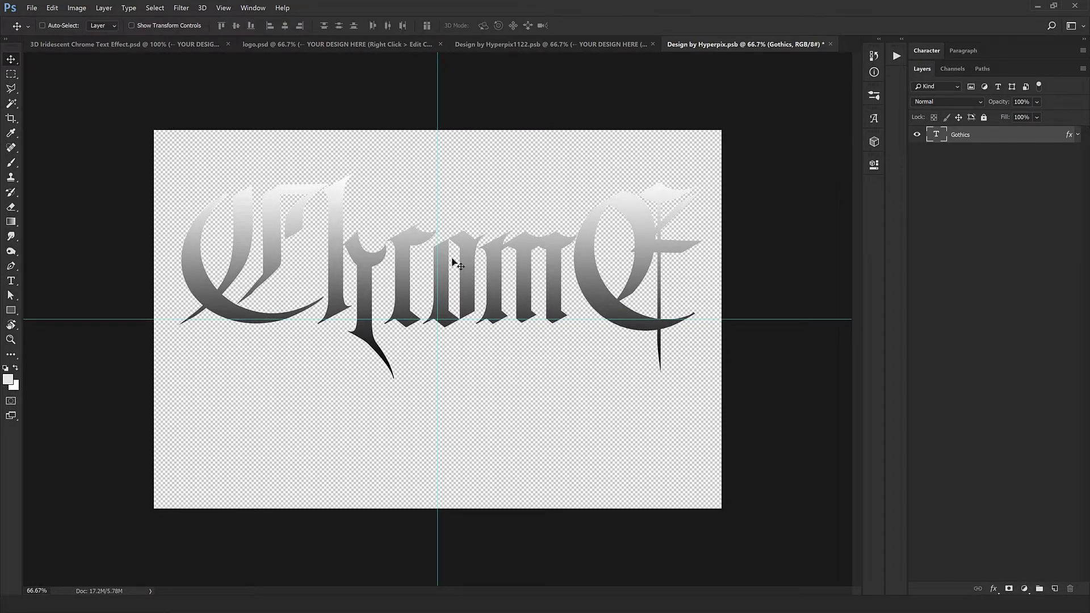
key("ctrl+t")
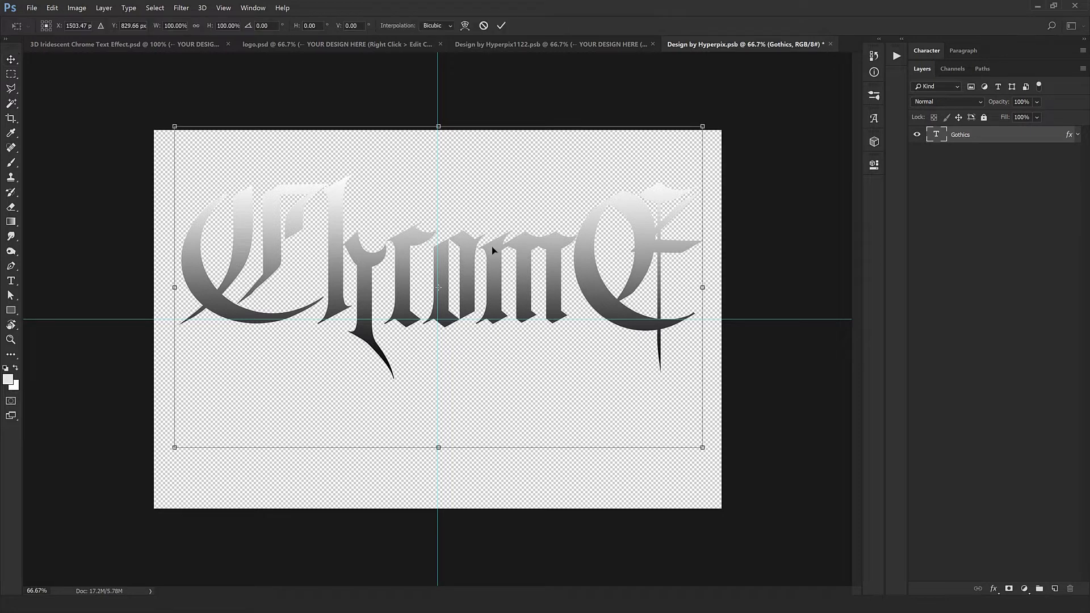
left_click_drag(486, 247, 487, 249)
key("Return")
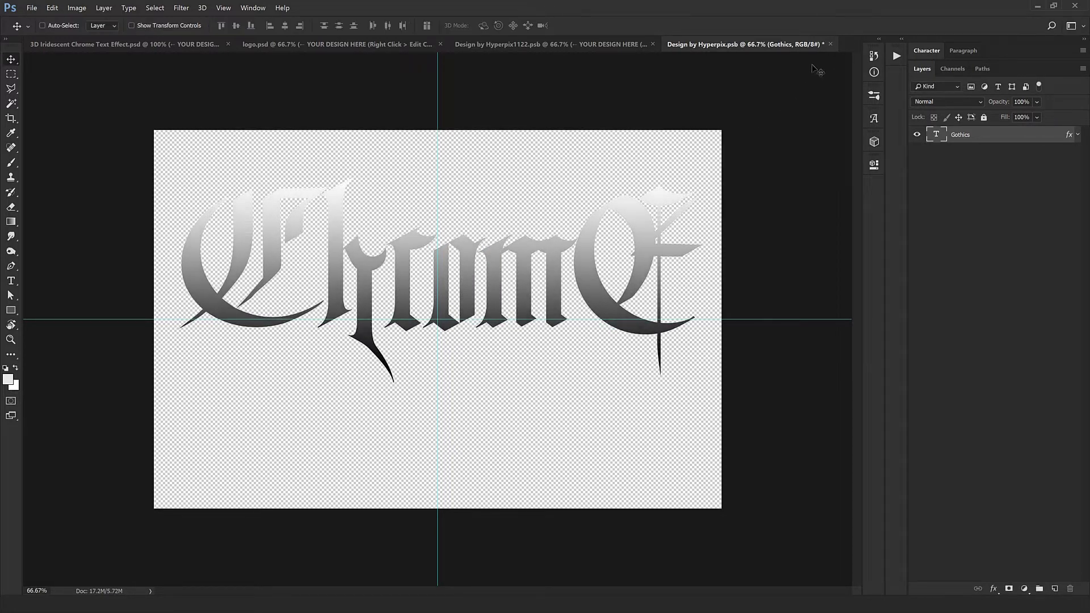
Save and close both nested documents back into the main design.
left_click(830, 44)
left_click(500, 227)
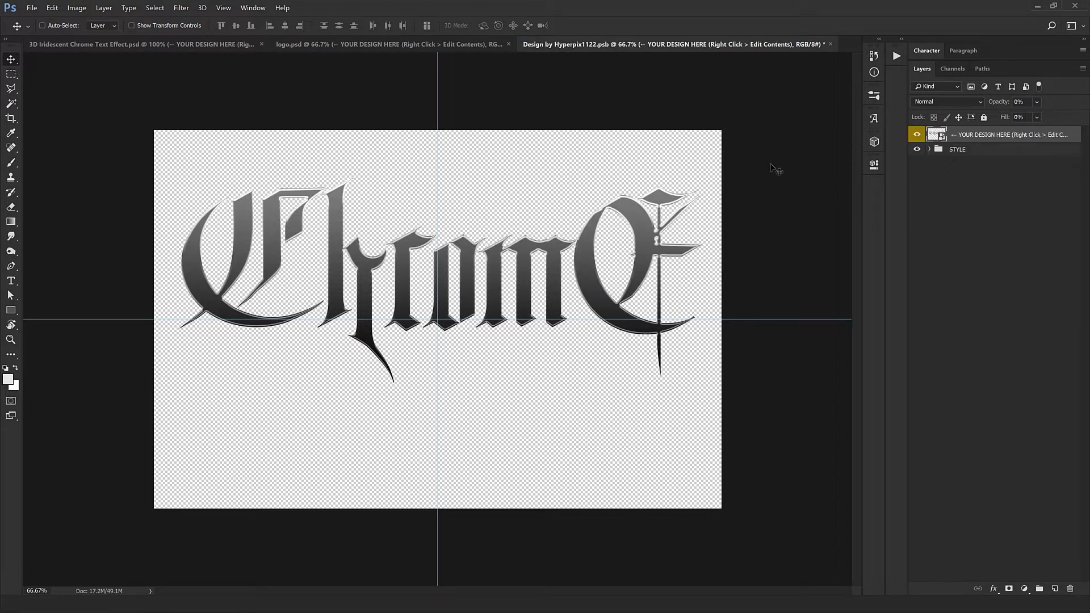
left_click(830, 43)
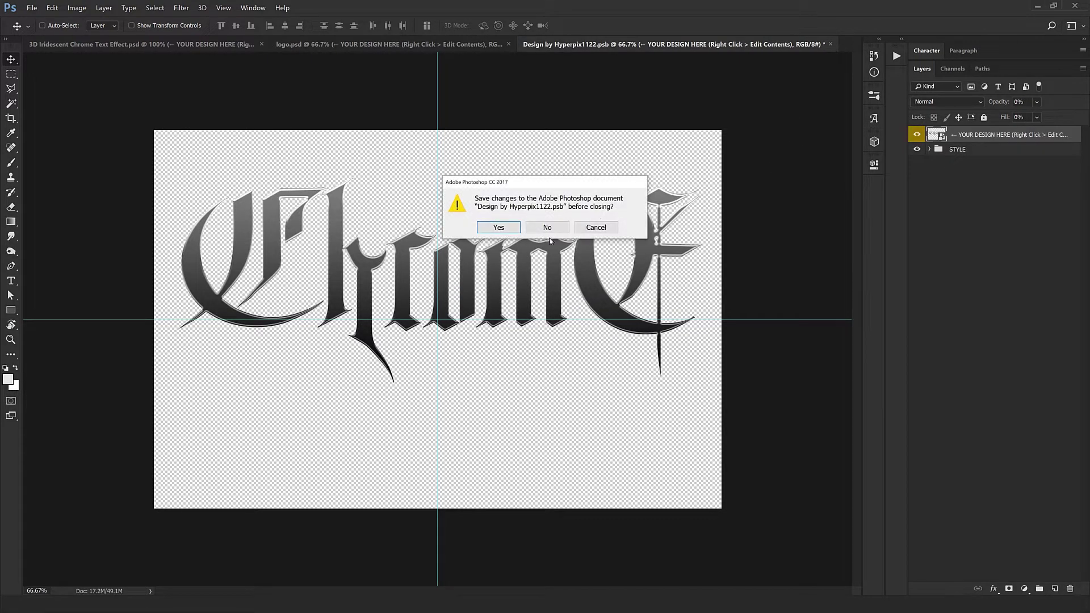
left_click(500, 227)
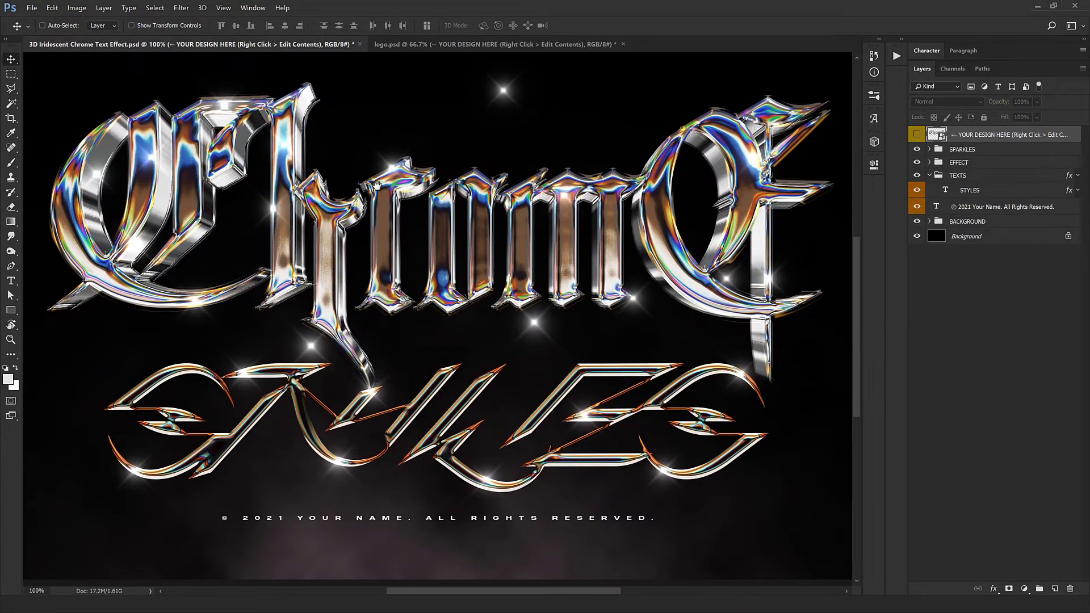
left_click_drag(405, 191, 388, 205)
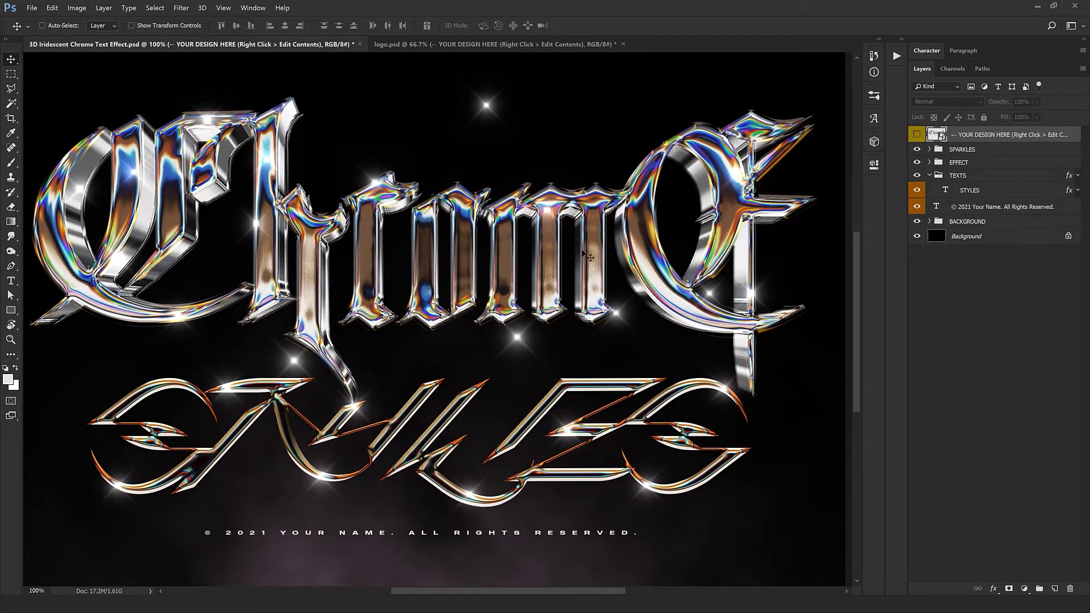
Pan and zoom around the ChromE chrome letters, then zoom out to fit the poster.
left_click_drag(588, 245, 572, 198)
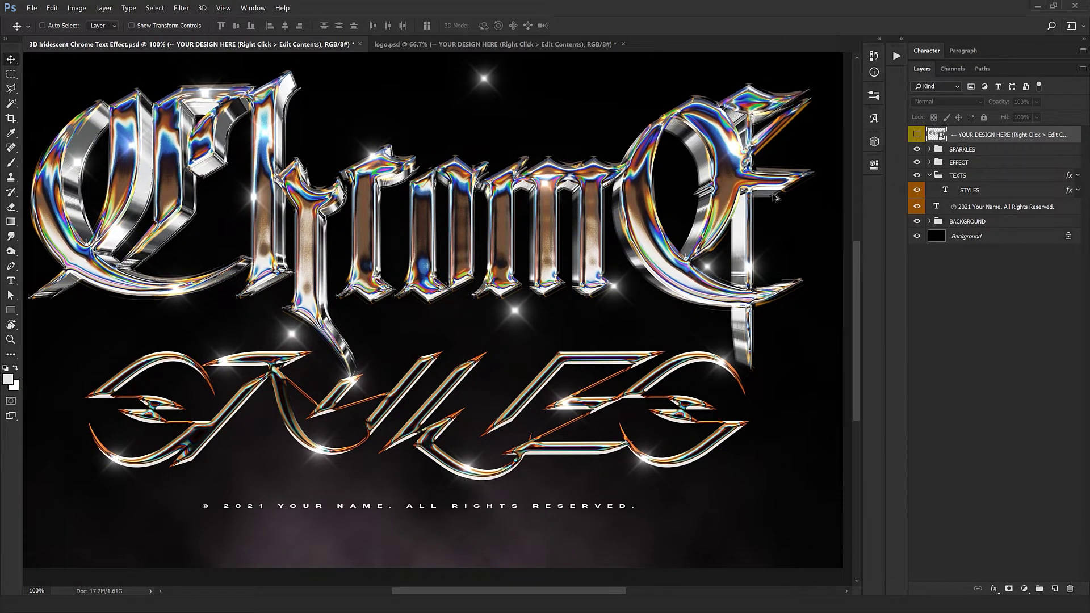
key("ctrl+plus")
scroll(742, 182, "right", 5)
scroll(742, 182, "up", 2)
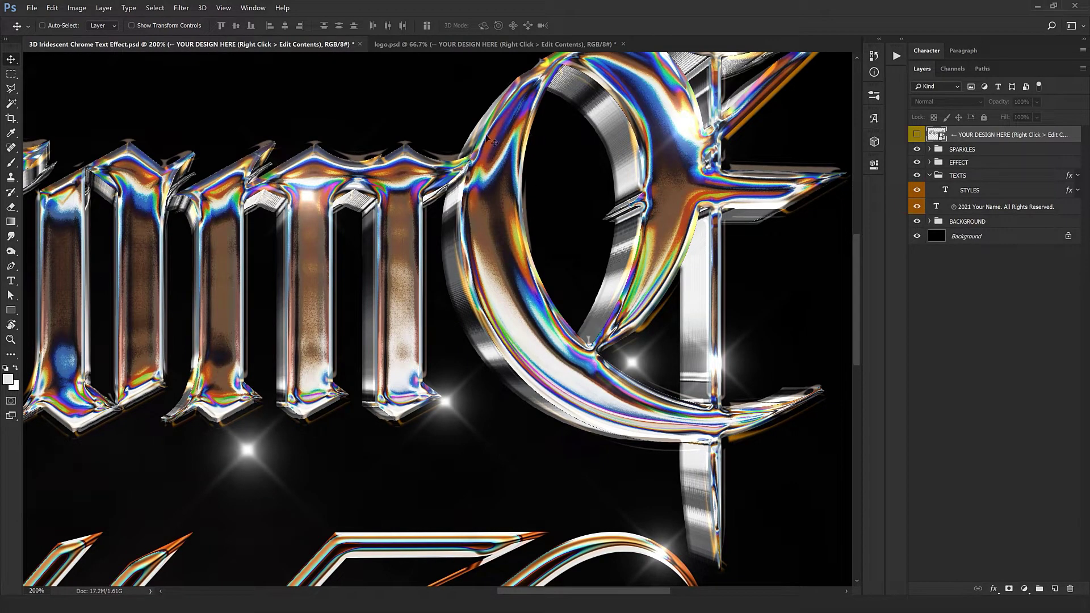
left_click_drag(65, 294, 626, 264)
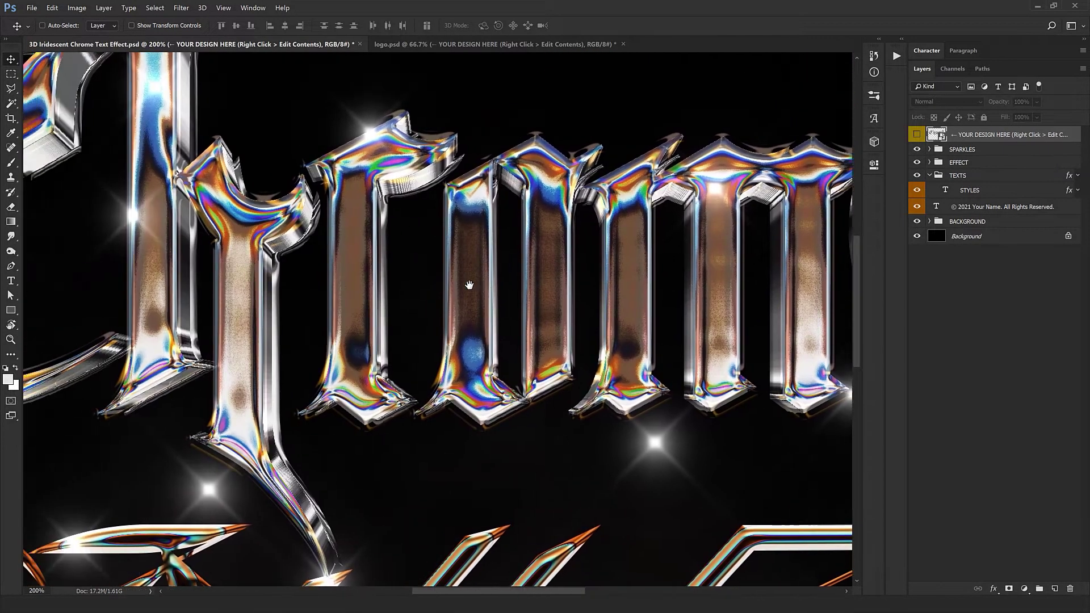
key("ctrl+minus")
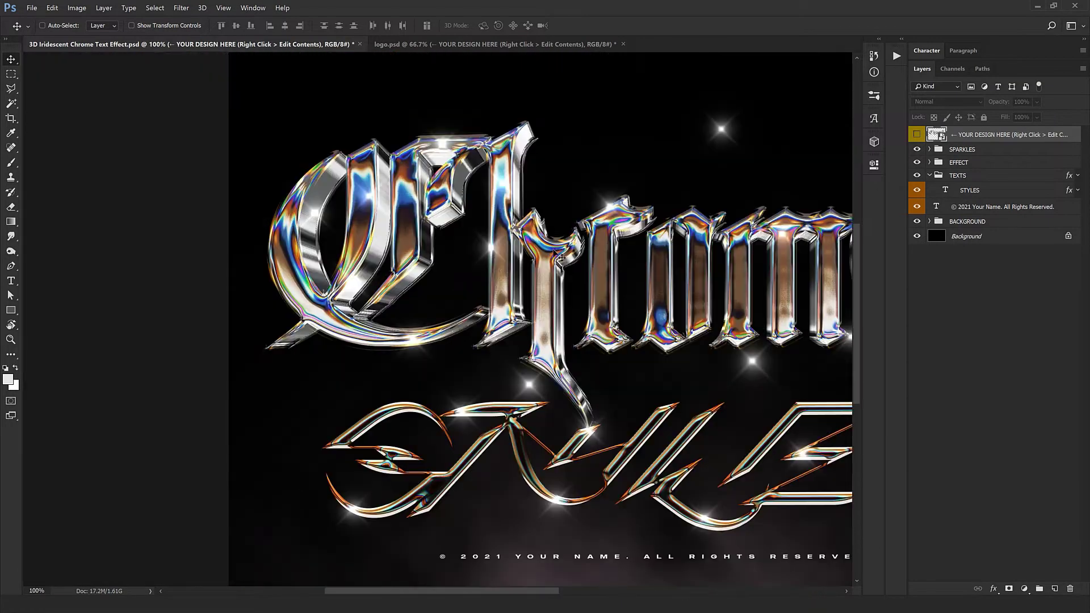
left_click_drag(544, 256, 481, 211)
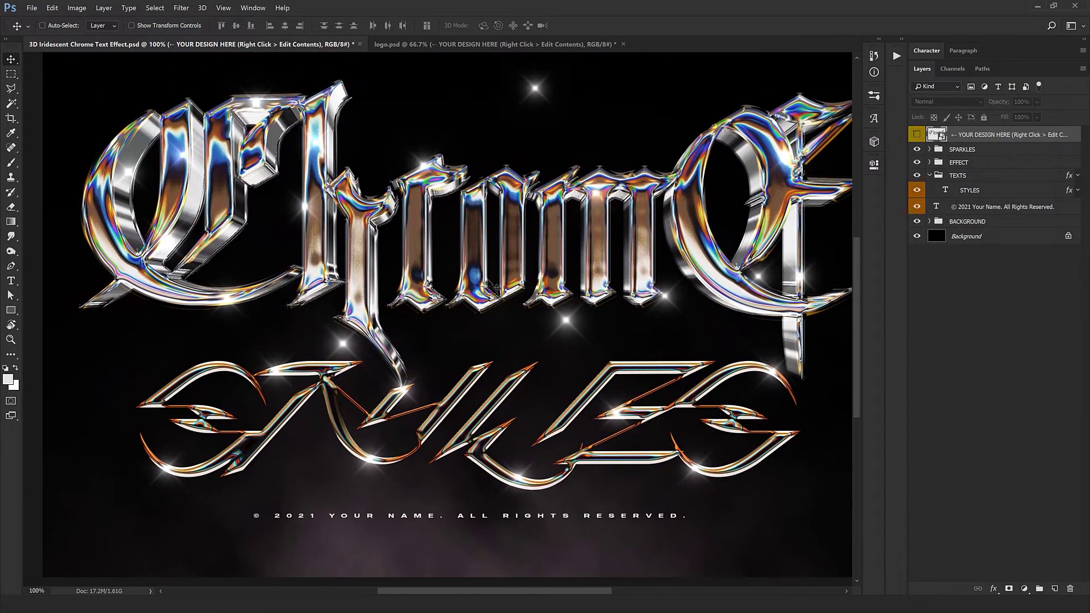
scroll(502, 274, "down", 1)
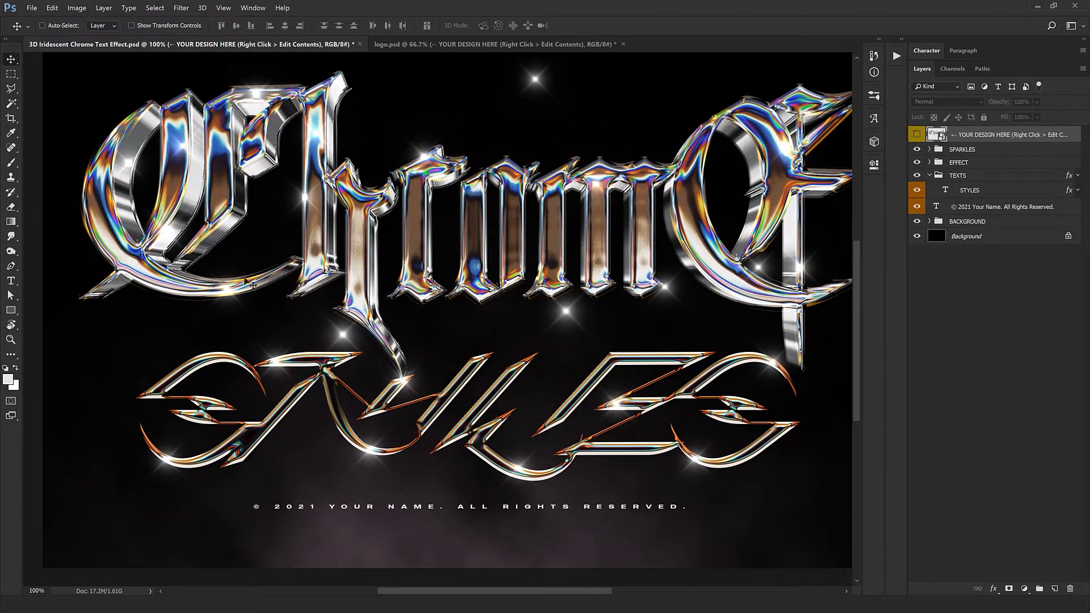
scroll(733, 264, "up", 4)
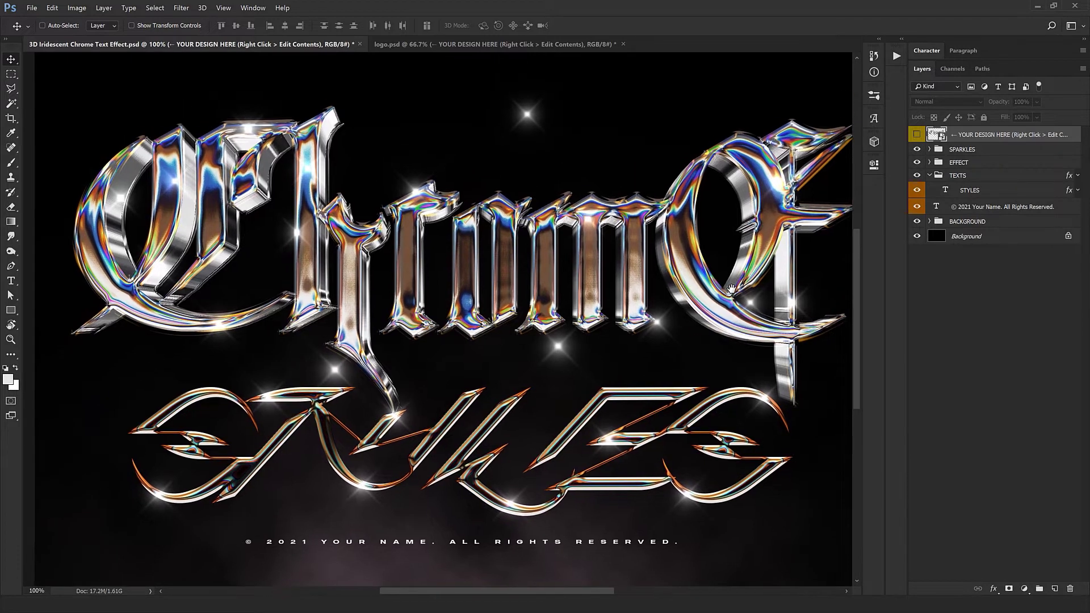
key("ctrl+minus")
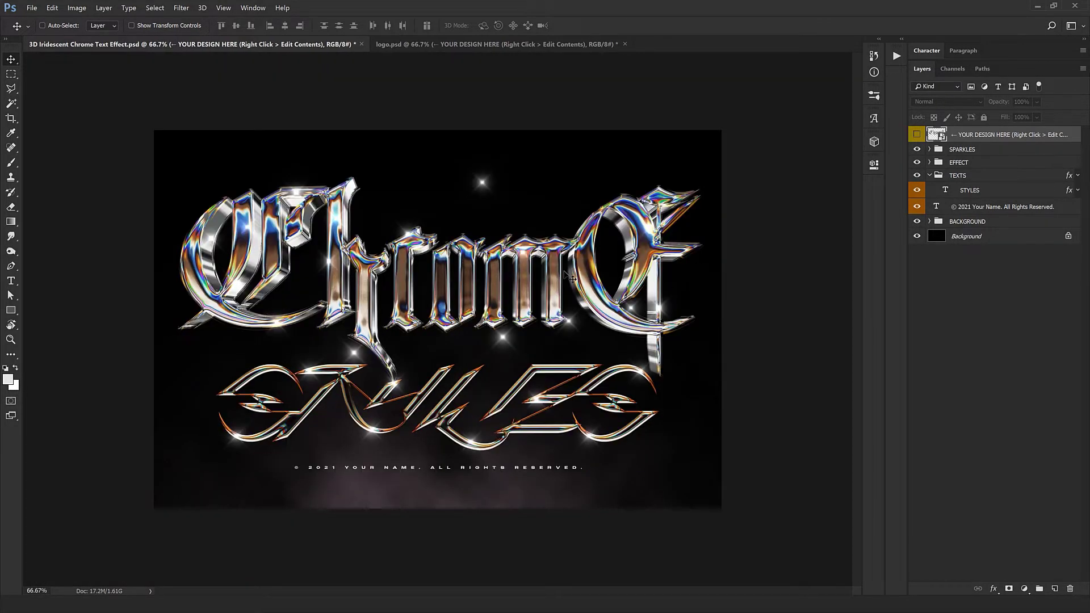
Expand the EFFECT group, its GROUP folder and the nested GROUP in Layers.
left_click(929, 162)
left_click(930, 162)
left_click(936, 242)
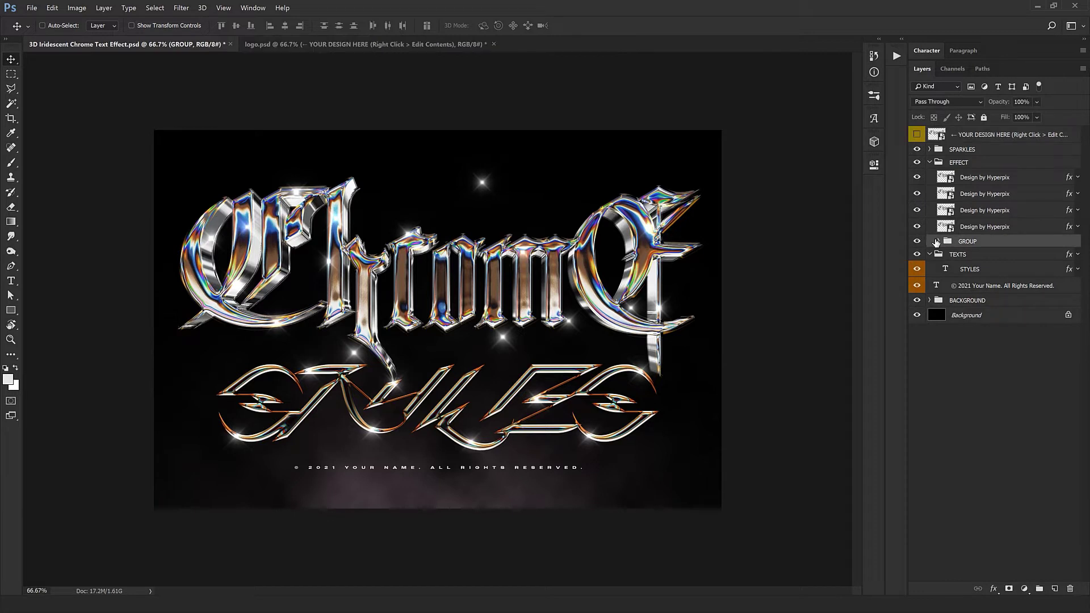
left_click(938, 242)
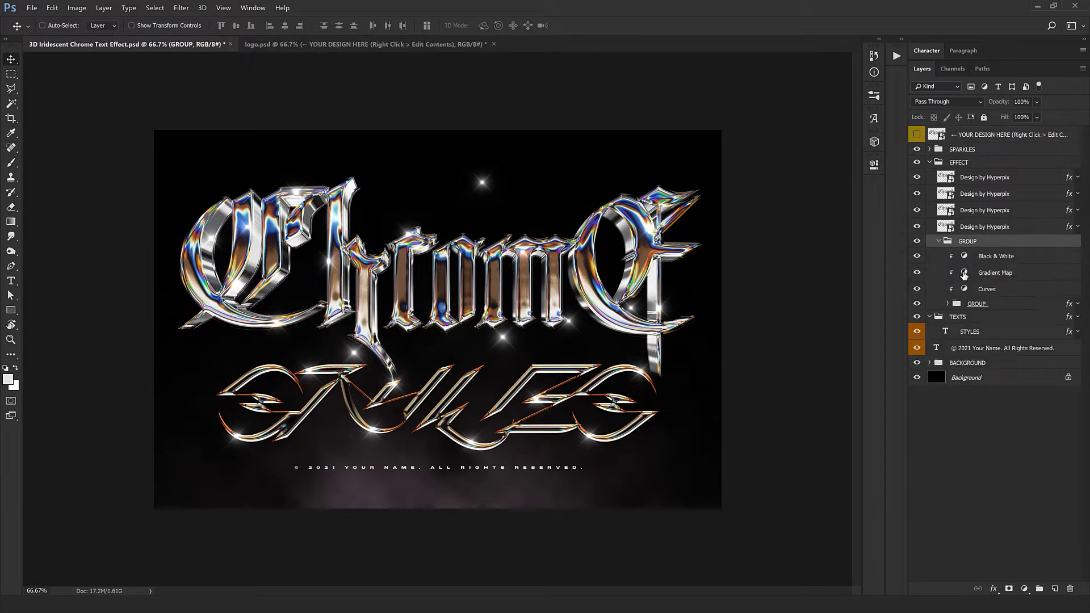
left_click(947, 303)
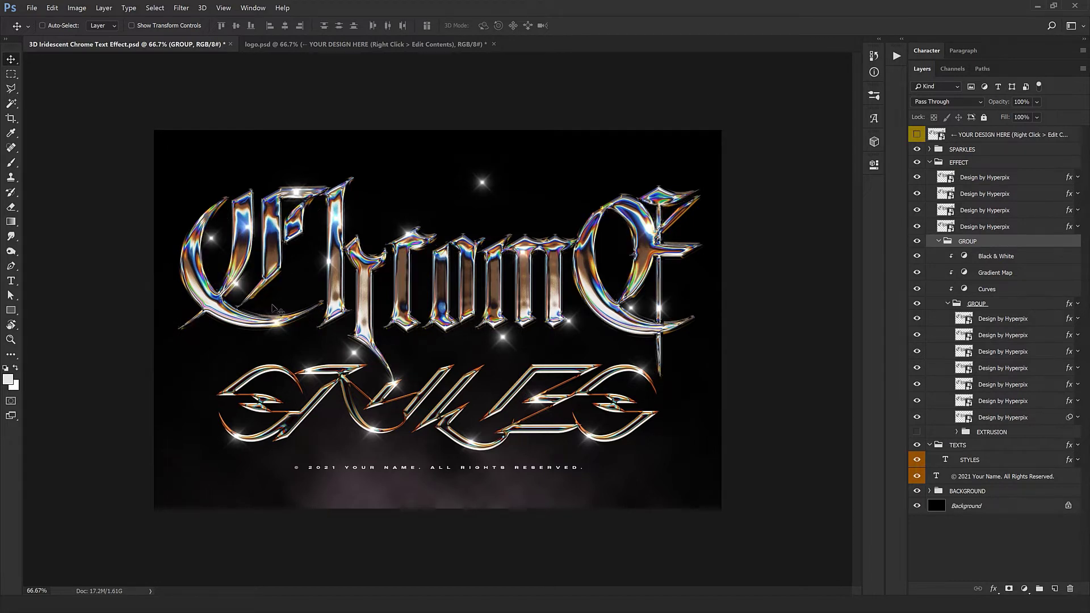
Inspect the lettering at 100% and zoomed views, then select the SPARKLES group.
key("ctrl+1")
left_click_drag(276, 303, 358, 322)
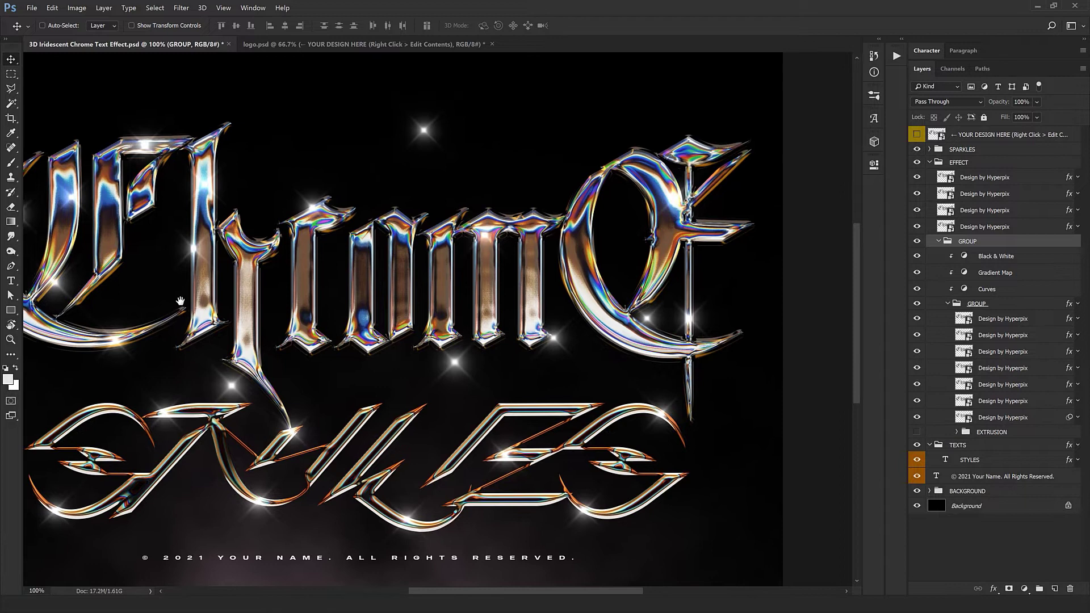
key("ctrl+minus")
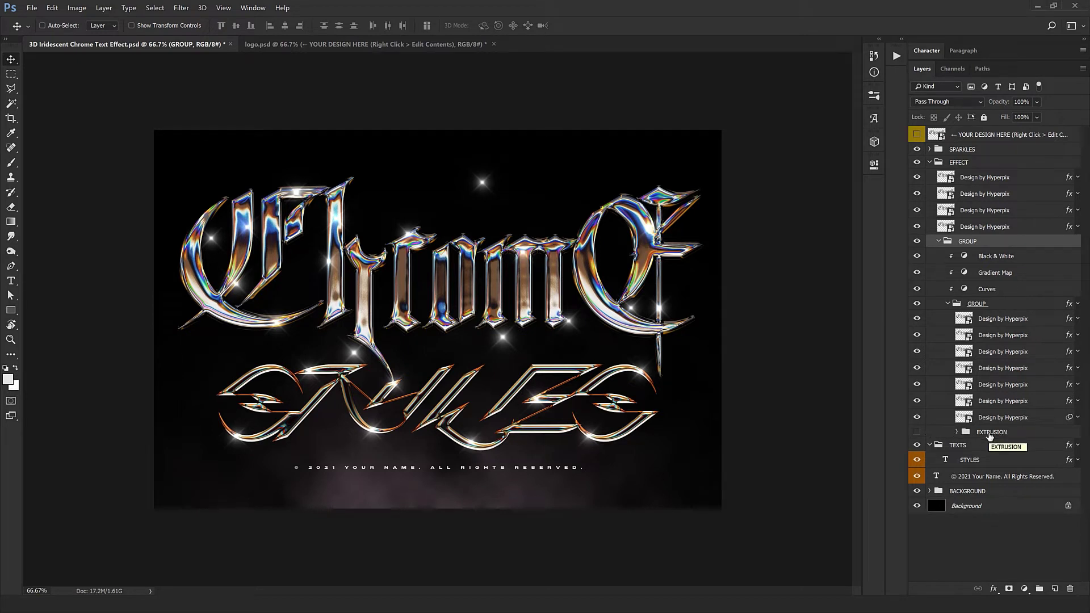
key("ctrl+plus")
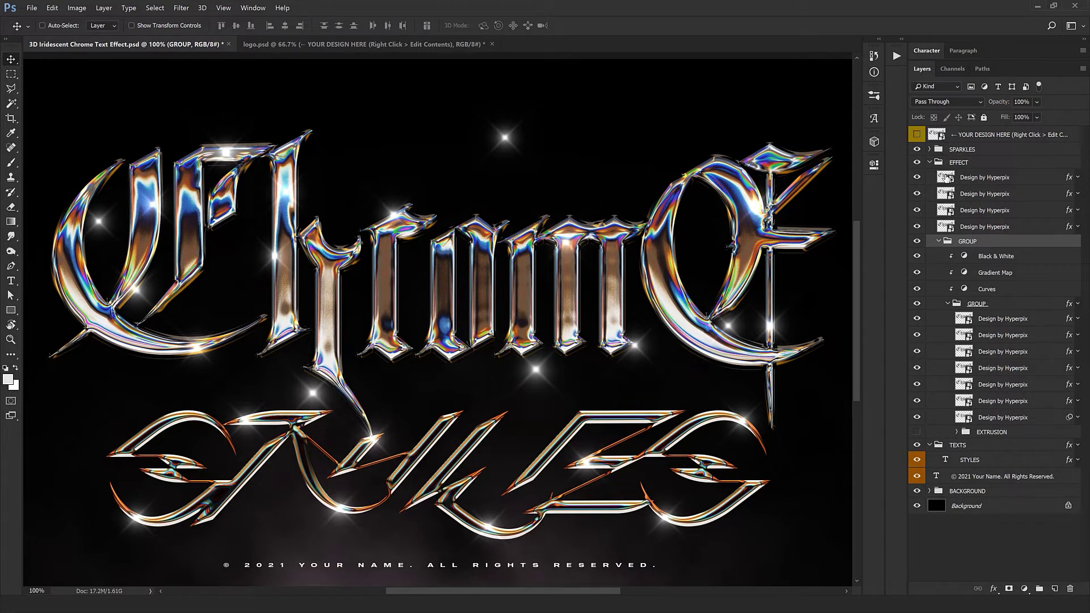
left_click(972, 150)
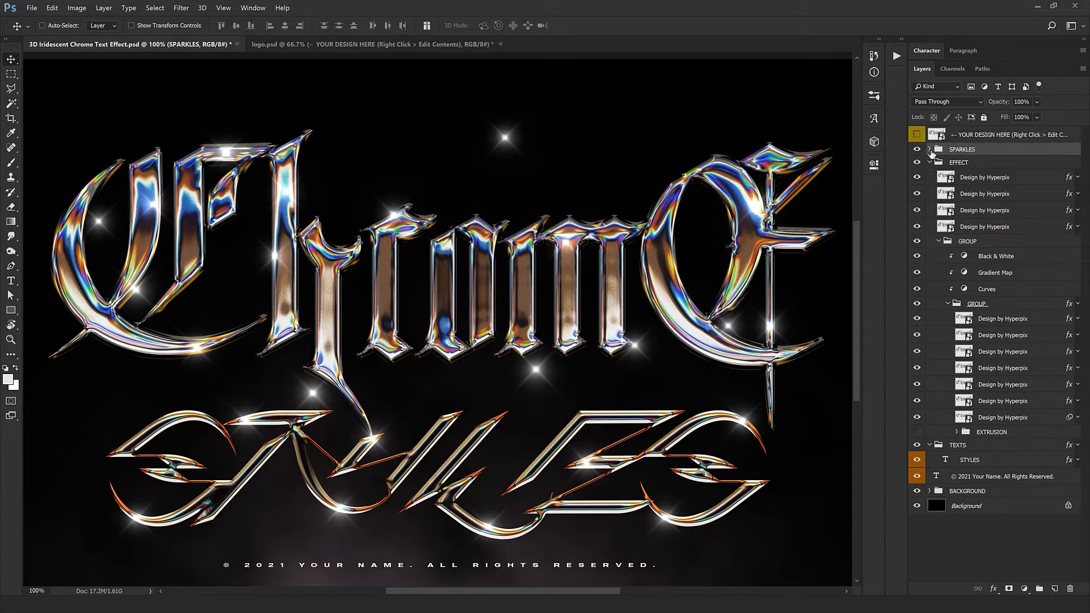
Expand SPARKLES and drag the first Sparkle up and right.
left_click(929, 150)
left_click(971, 164)
key("ctrl+minus")
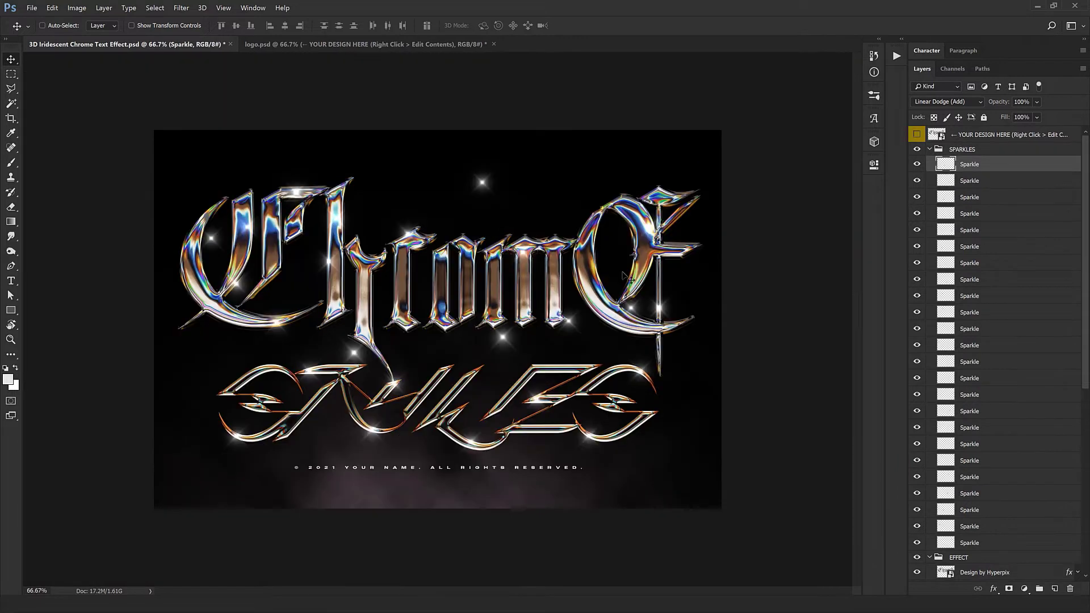
left_click_drag(472, 290, 446, 376)
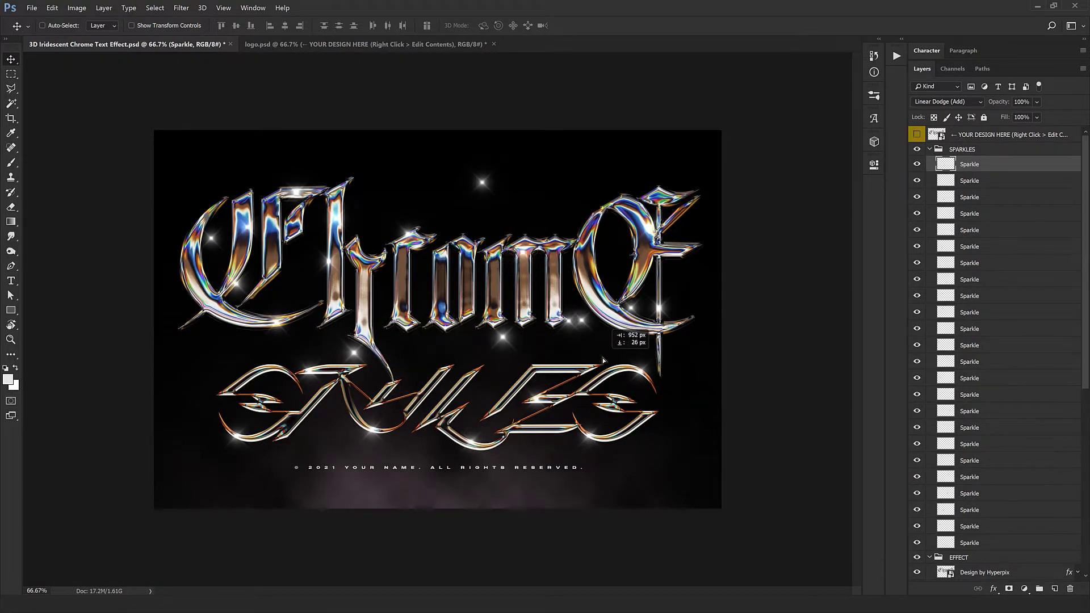
left_click_drag(444, 375, 668, 260)
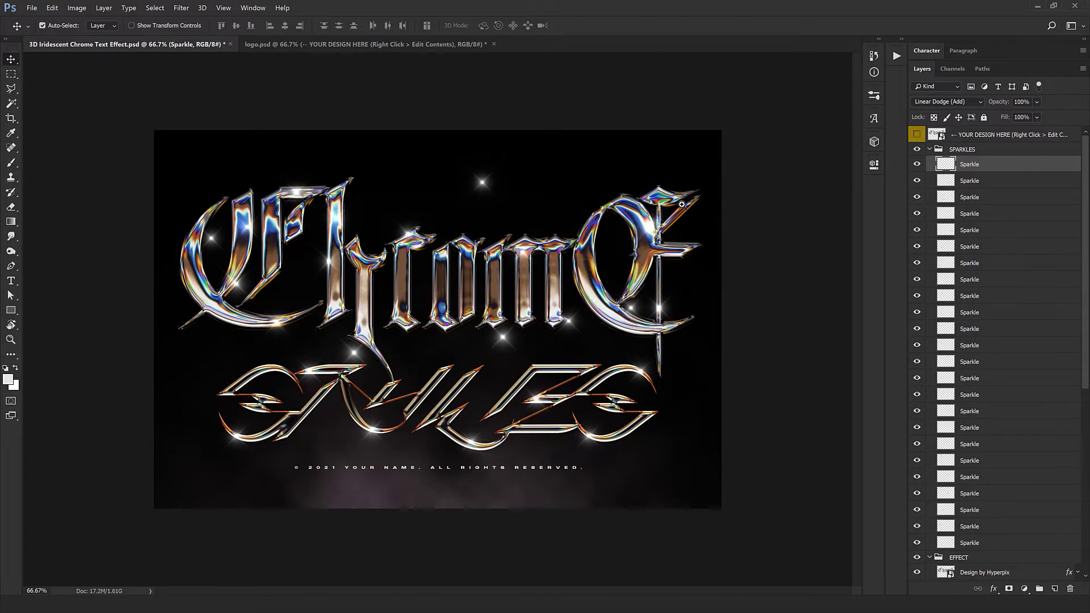
Zoom in on the C and place a sparkle at its upper right, then fit the view.
key("ctrl+plus")
key("ctrl+plus")
left_click_drag(695, 224, 635, 275)
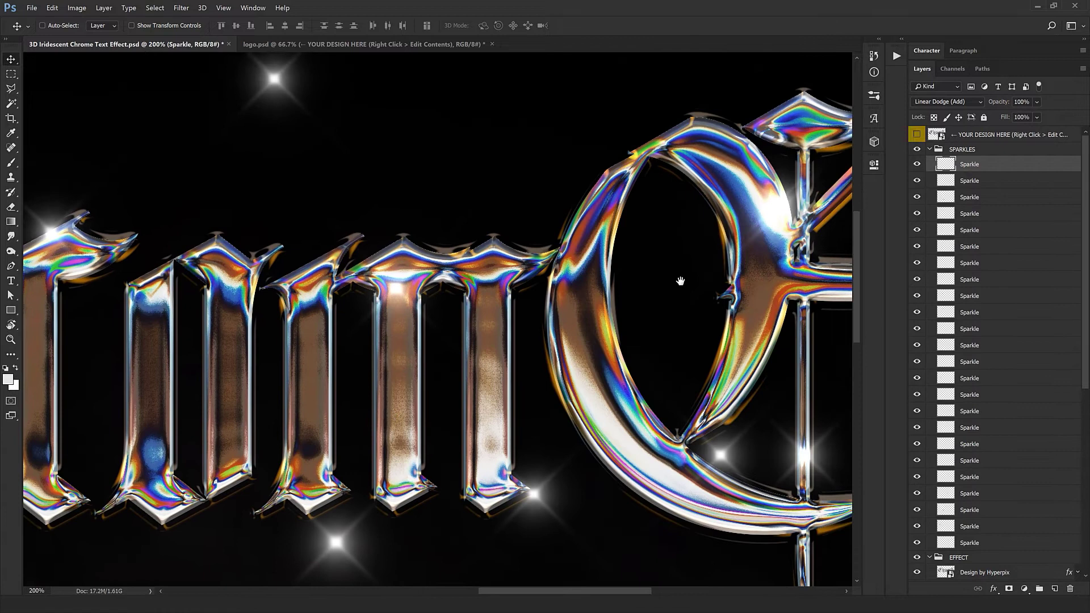
left_click_drag(771, 204, 781, 168)
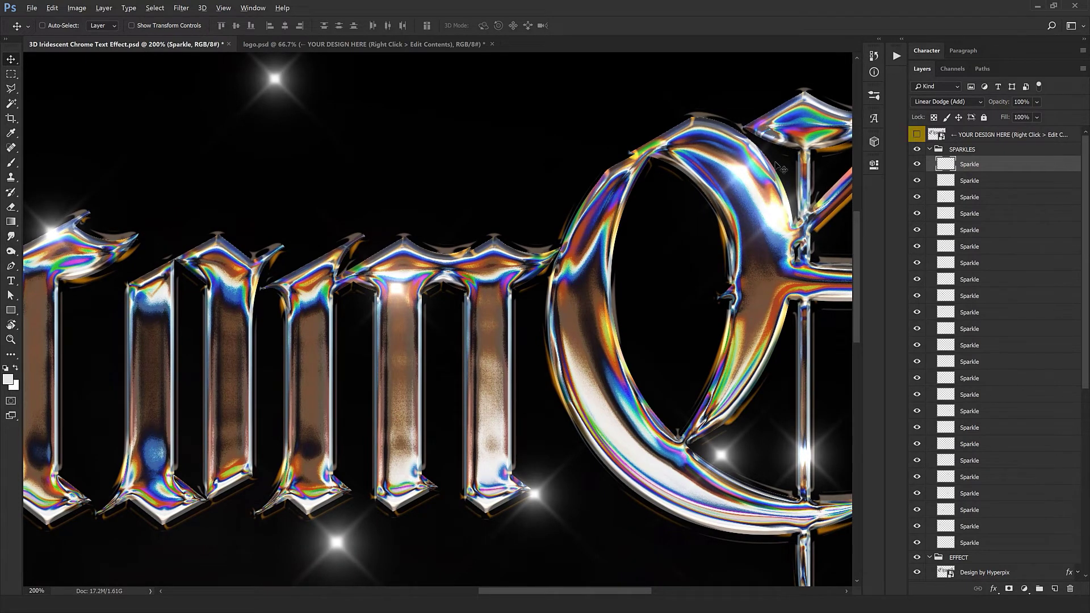
key("ctrl+plus")
left_click_drag(761, 236, 421, 236)
mouse_move(525, 382)
left_mouse_down()
mouse_move(620, 298)
mouse_move(496, 534)
mouse_move(607, 321)
left_mouse_up()
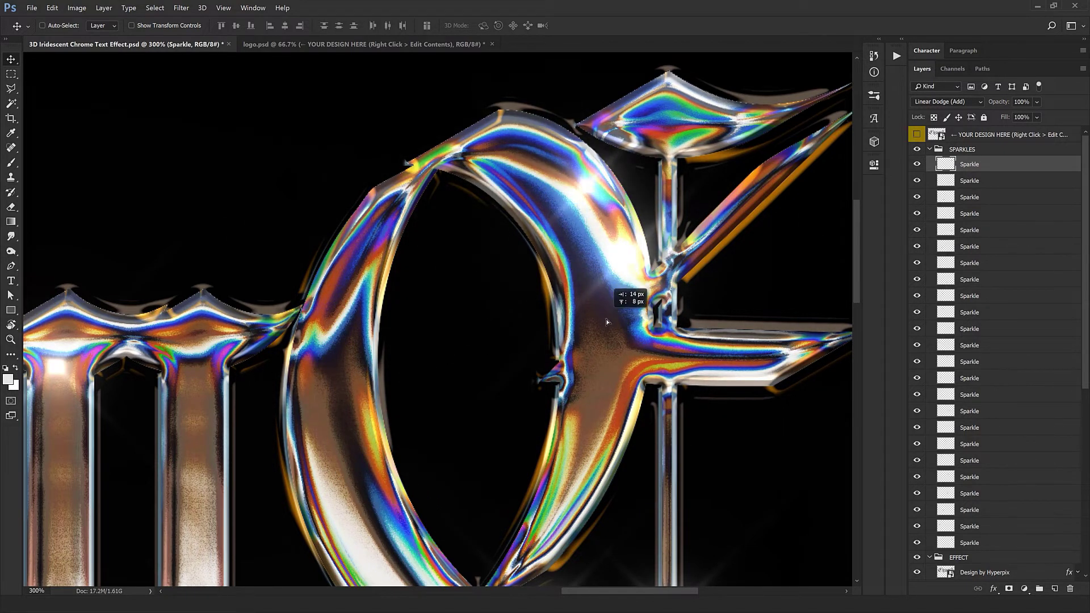
left_click_drag(608, 322, 610, 346)
key("ctrl+0")
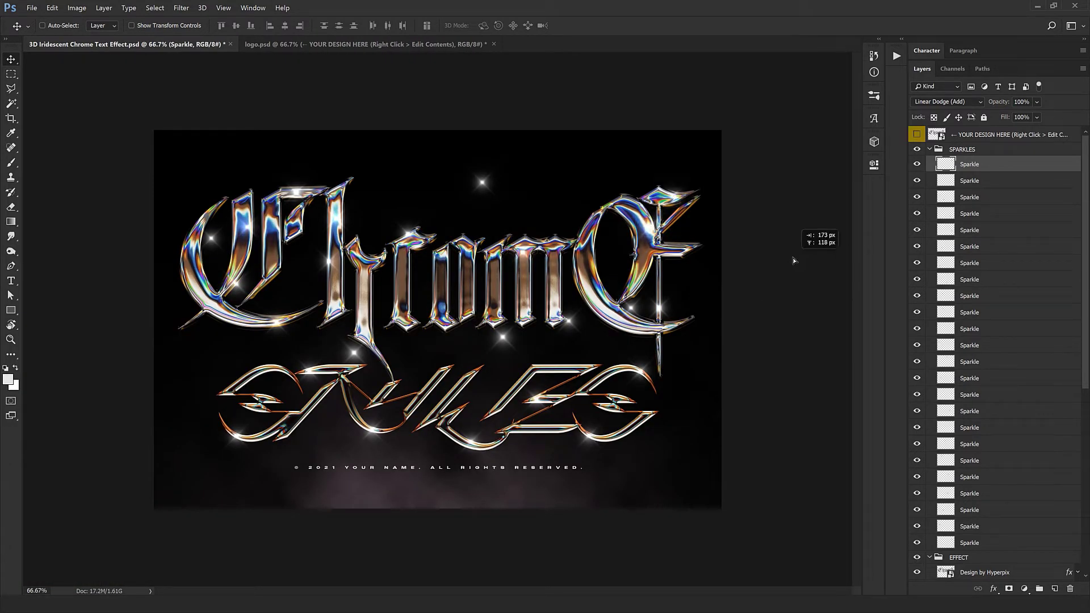
scroll(988, 186, "down", 2)
Select lower Sparkle layers and move them beside the lettering.
left_click(971, 396)
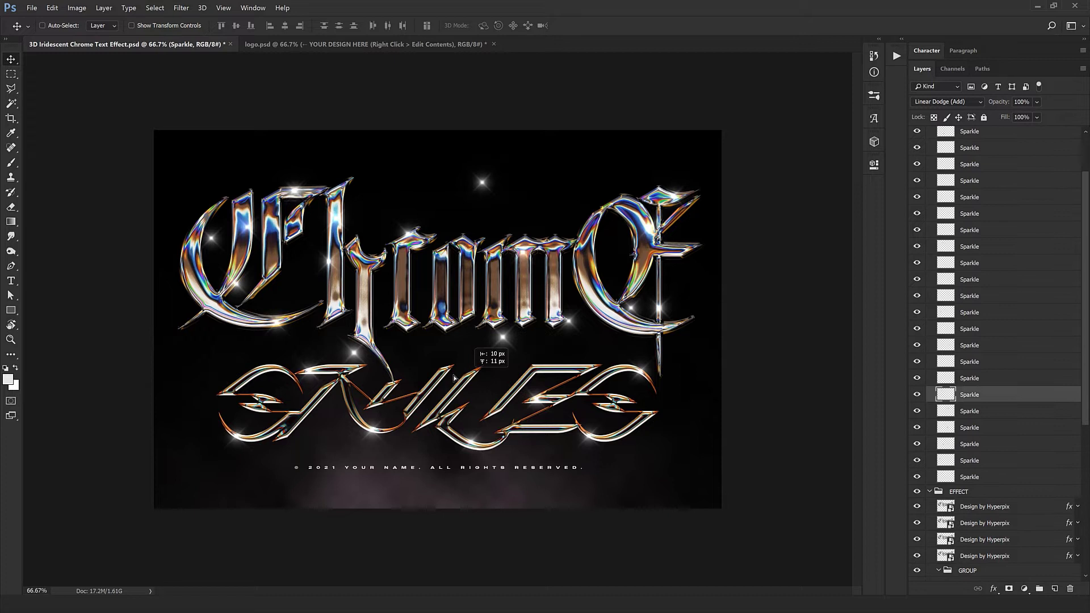
mouse_move(424, 358)
left_mouse_down()
mouse_move(423, 387)
mouse_move(474, 390)
left_mouse_up()
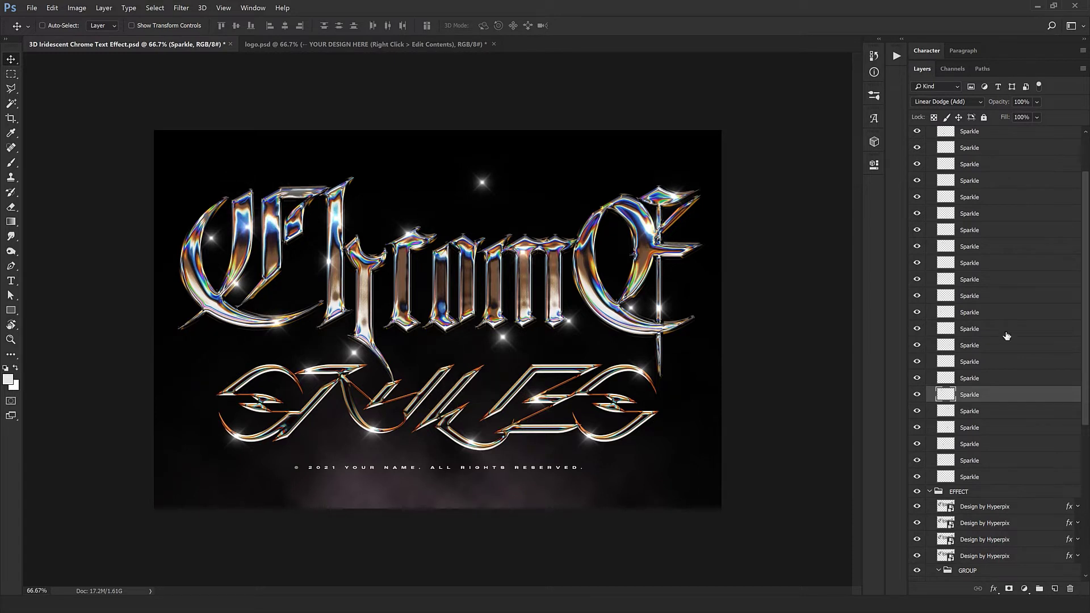
left_click(988, 430)
left_click_drag(552, 355, 636, 383)
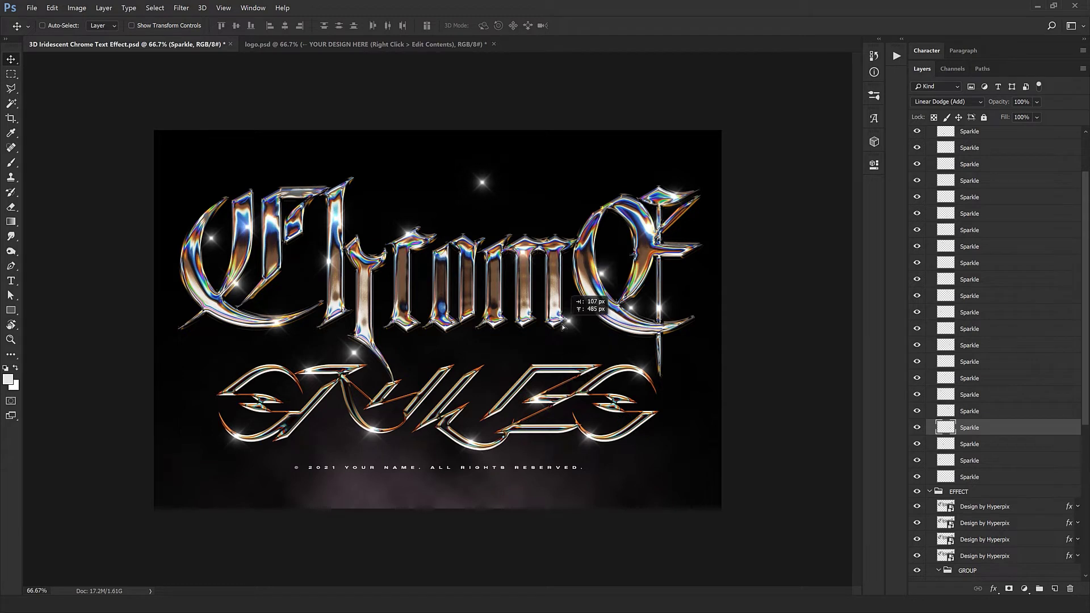
mouse_move(571, 408)
left_mouse_down()
mouse_move(558, 364)
mouse_move(579, 368)
left_mouse_up()
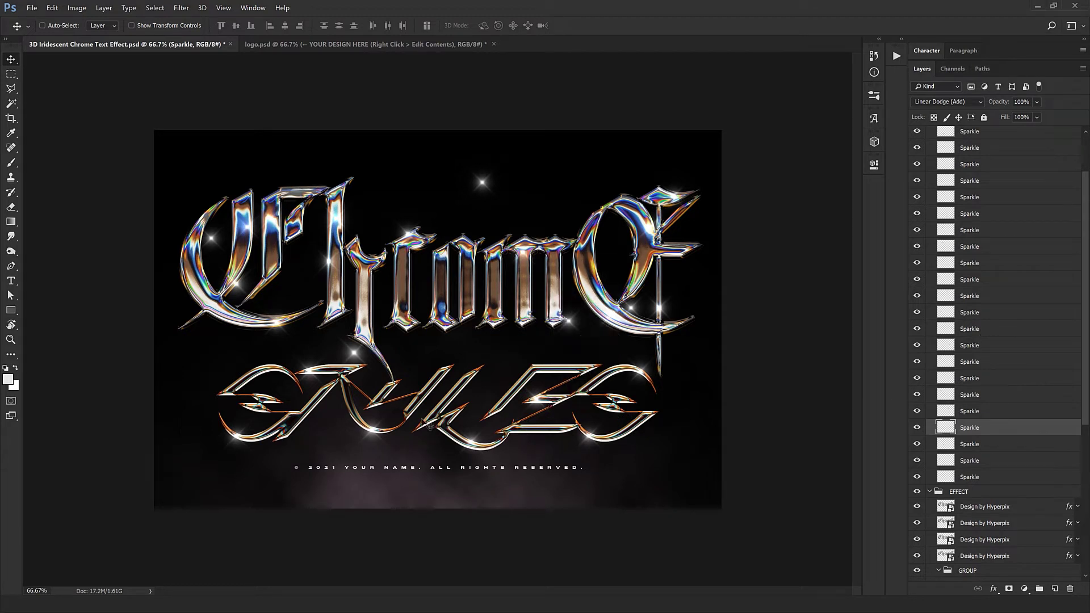
scroll(1033, 411, "down", 1)
scroll(1033, 410, "down", 2)
scroll(1033, 411, "down", 1)
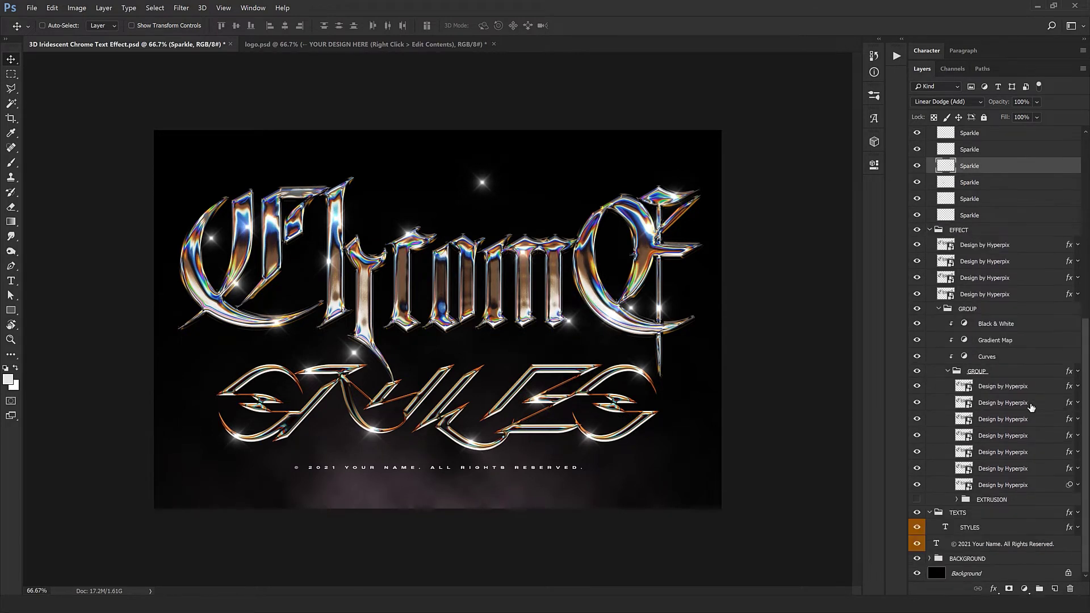
scroll(1033, 410, "down", 2)
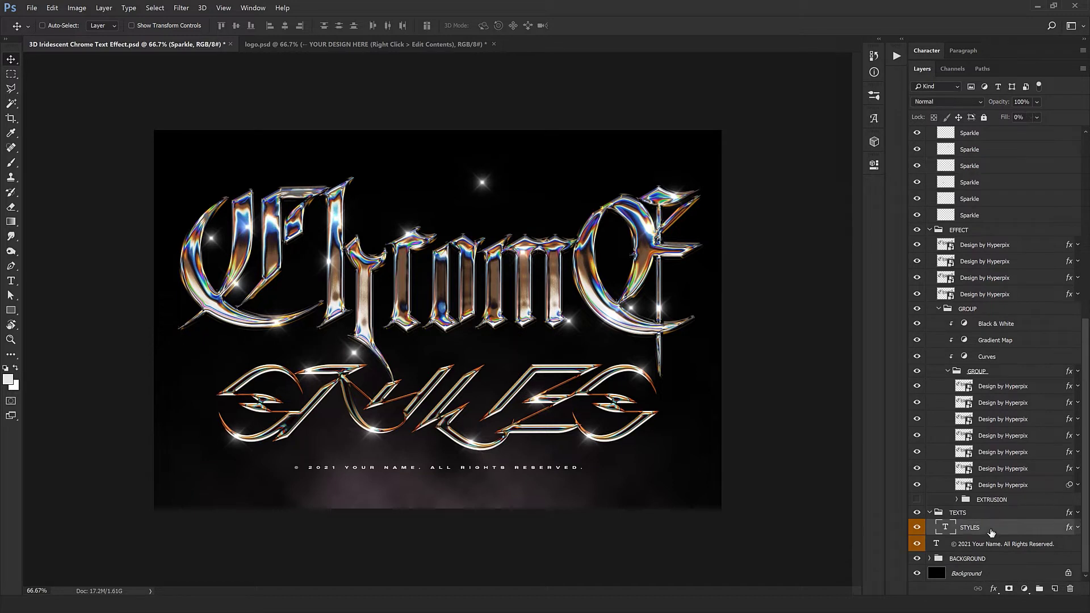
Retype the STYLES text layer as 'TYPES' and commit it.
left_click(950, 530)
double_click(947, 529)
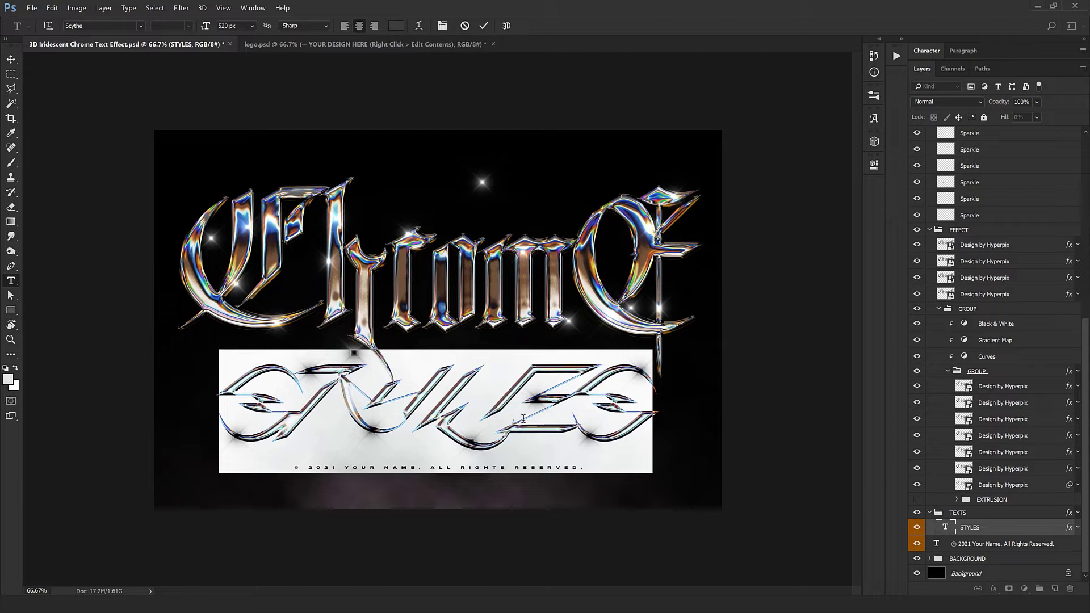
type("Ruy")
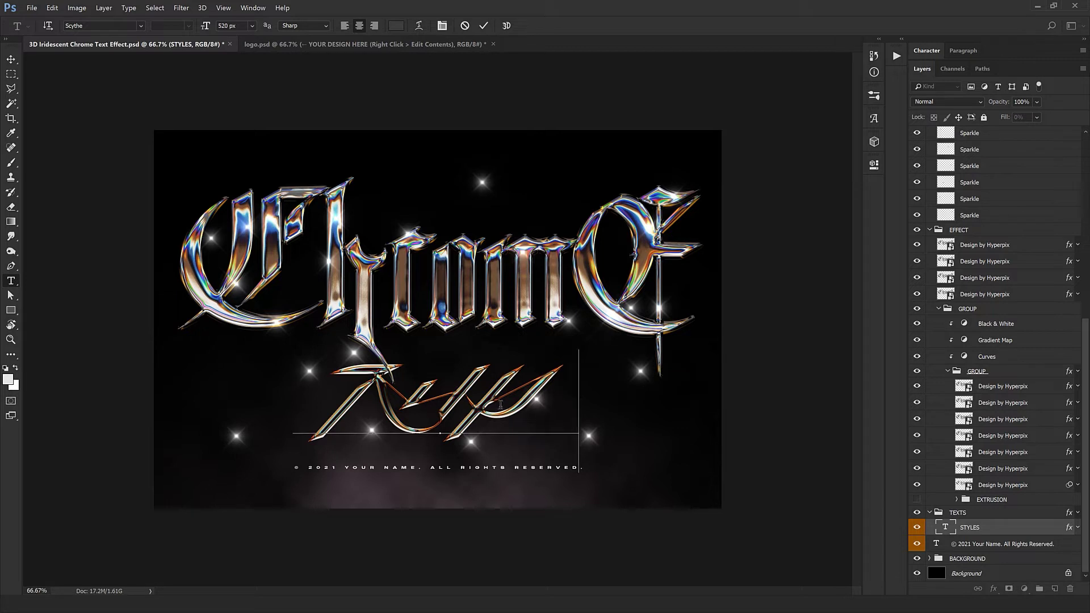
type("es")
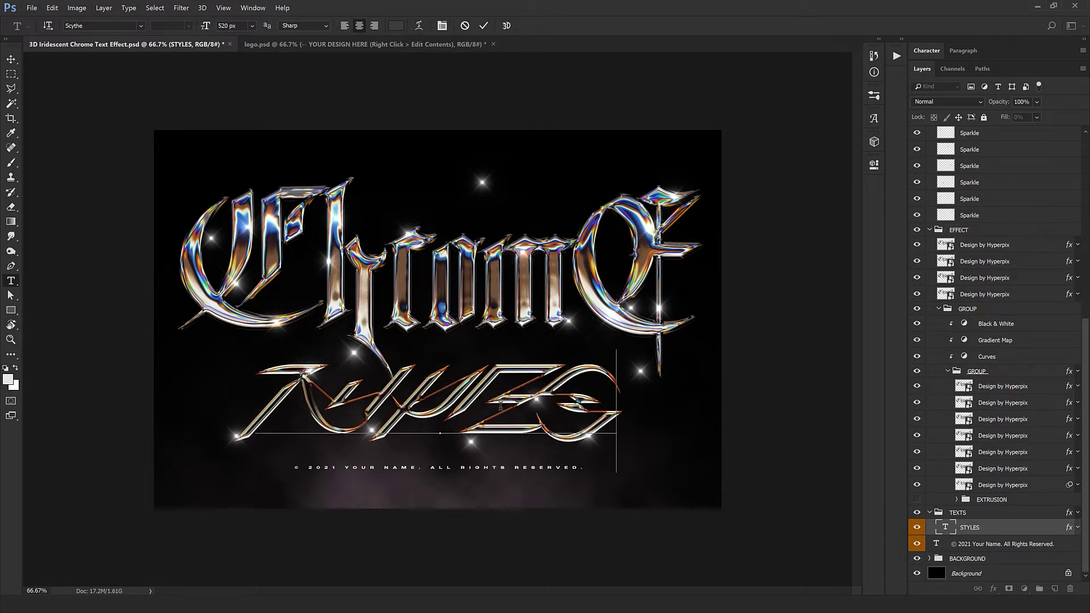
key("ctrl+Return")
key("v")
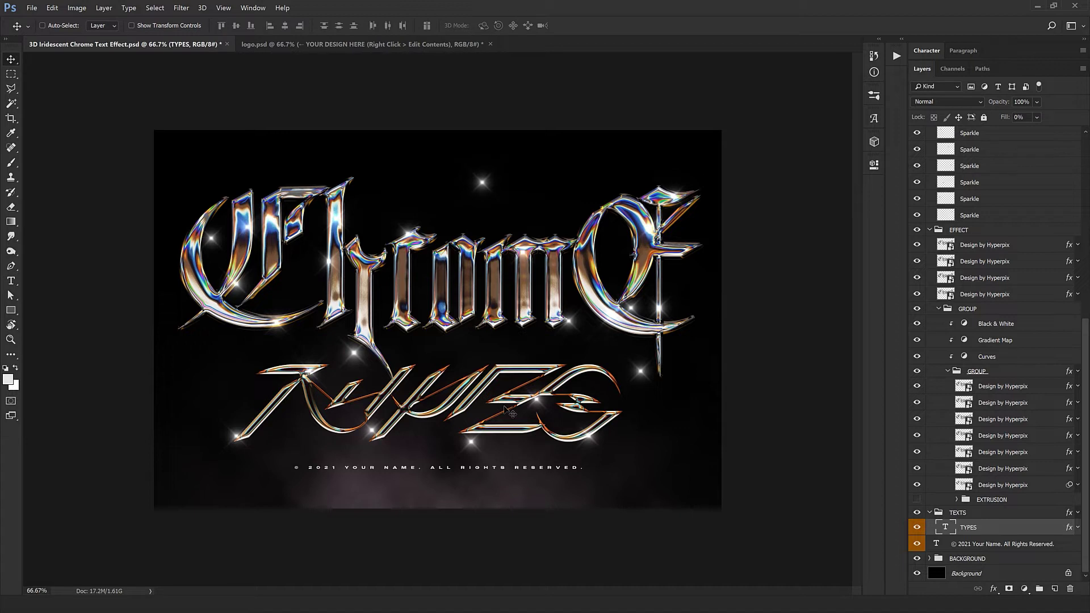
left_click(968, 545)
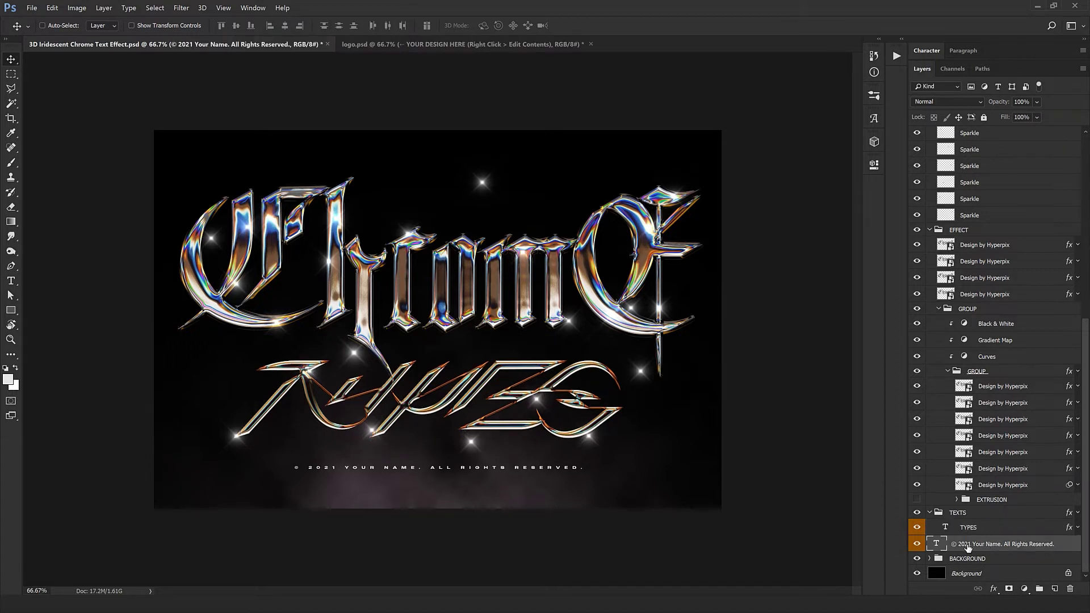
left_click(917, 543)
left_click(916, 543)
scroll(971, 266, "up", 2)
scroll(971, 266, "up", 5)
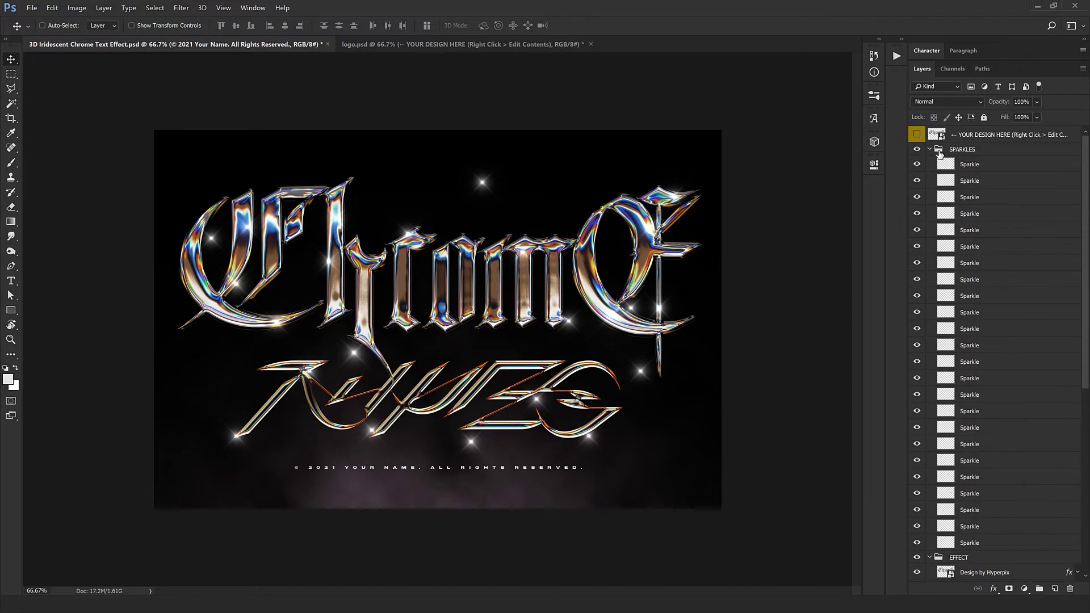
Move one sparkle to TYPES' lower left and another up to the right.
right_click(483, 186)
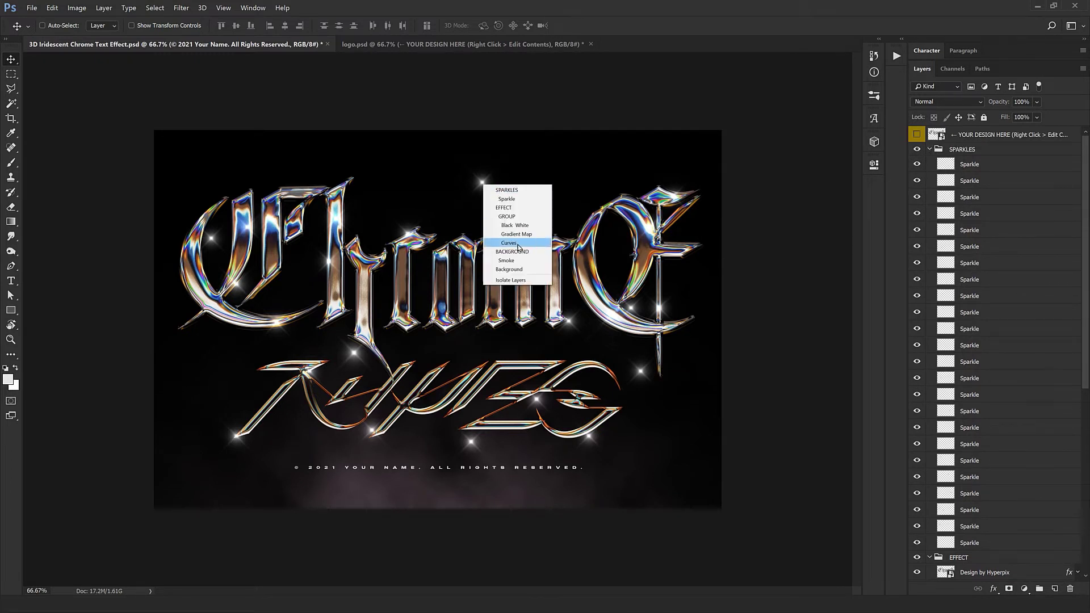
left_click(509, 198)
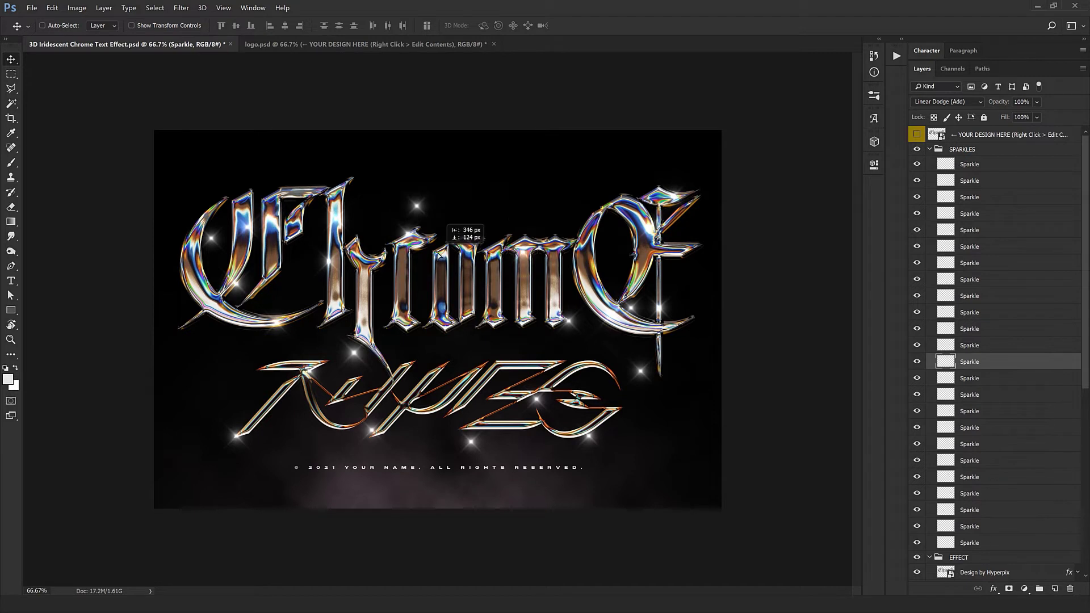
left_click_drag(509, 199, 285, 415)
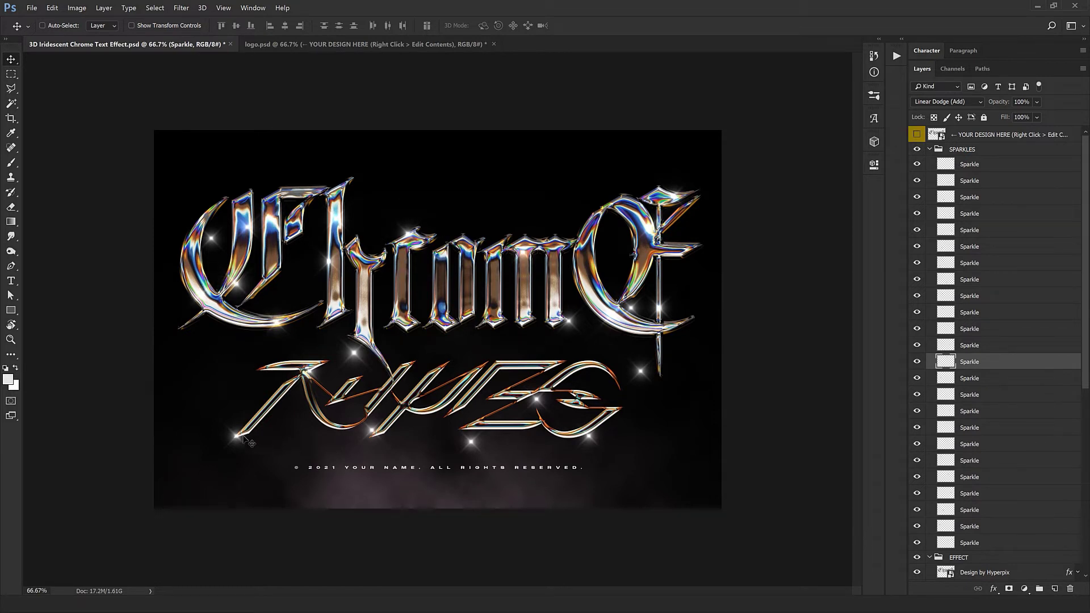
right_click(237, 436)
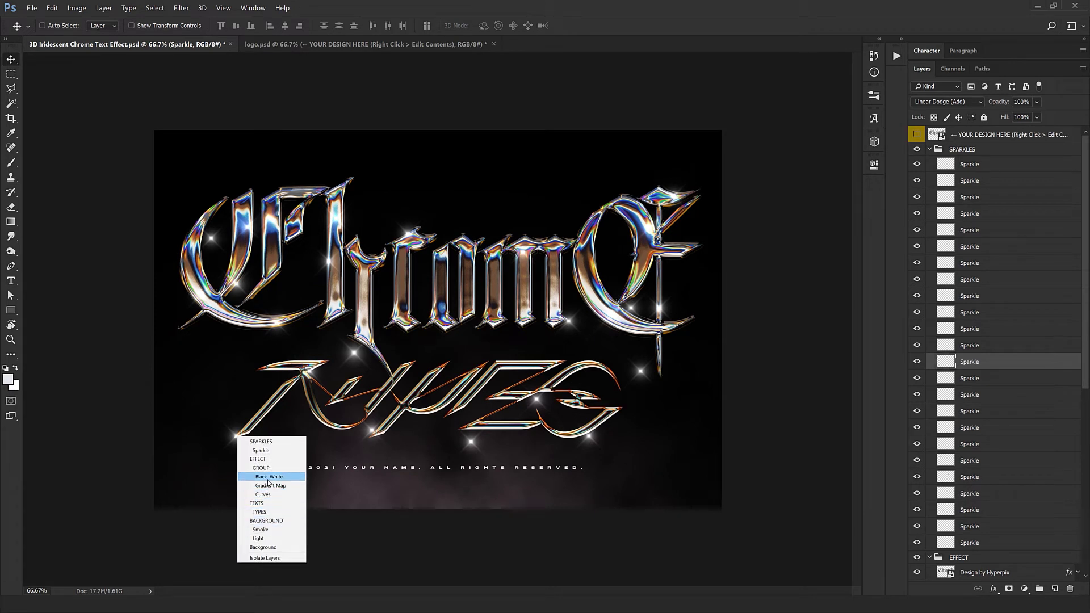
left_click(261, 450)
mouse_move(271, 489)
left_mouse_down()
mouse_move(646, 389)
mouse_move(614, 452)
mouse_move(629, 450)
left_mouse_up()
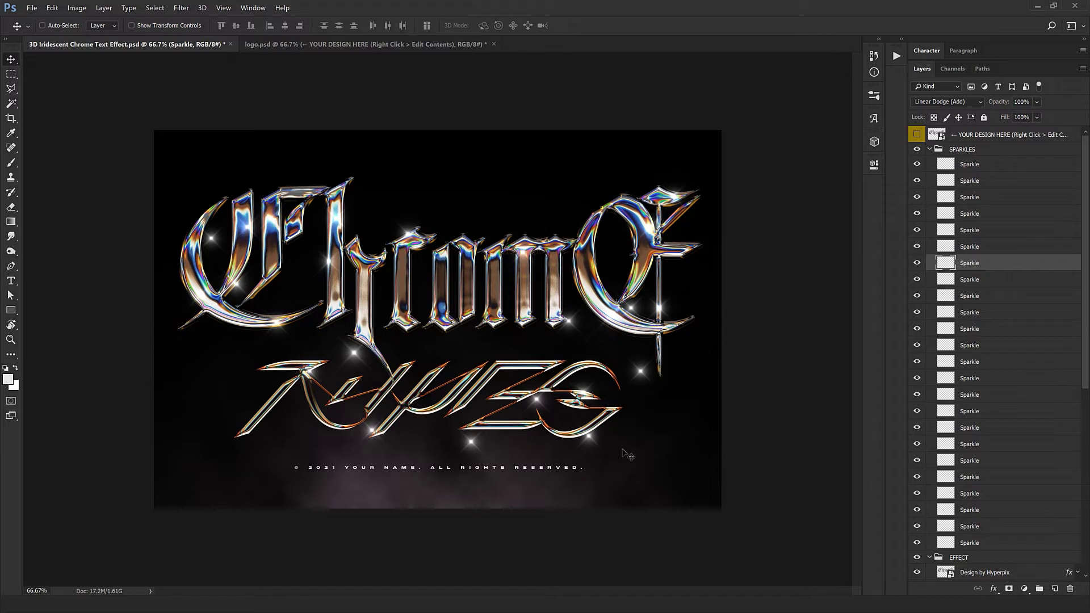
Delete the bottom sparkle layer, select another sparkle, and collapse SPARKLES.
right_click(473, 448)
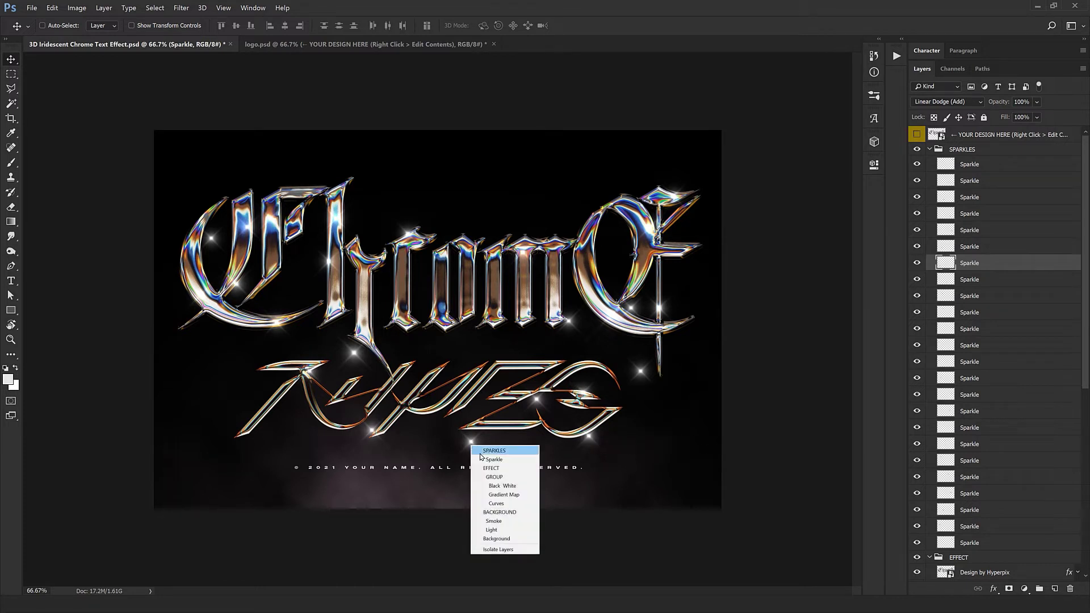
left_click(508, 465)
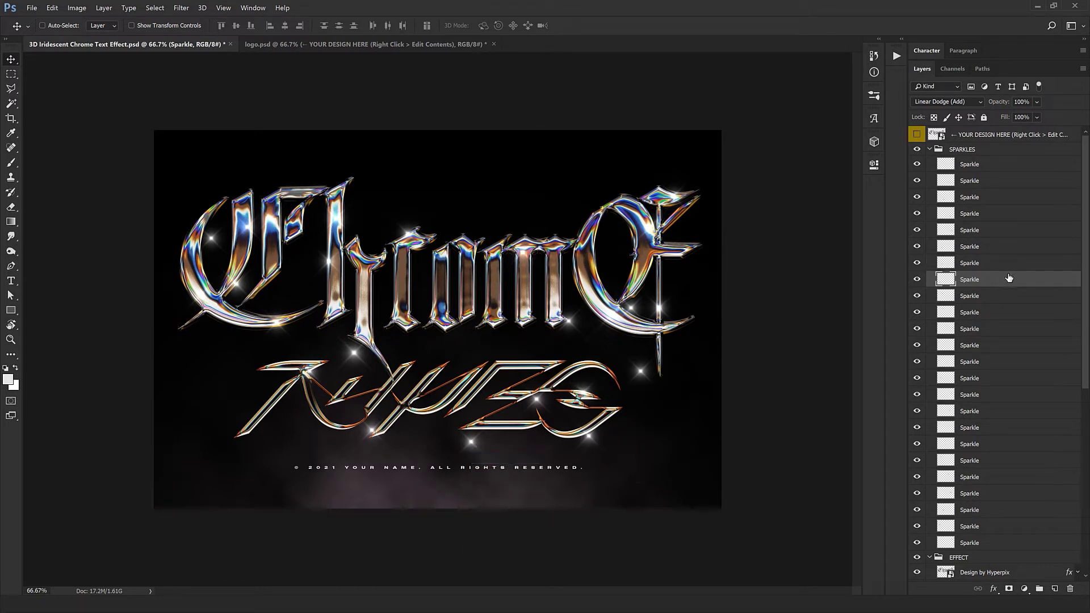
left_click(1070, 589)
right_click(588, 443)
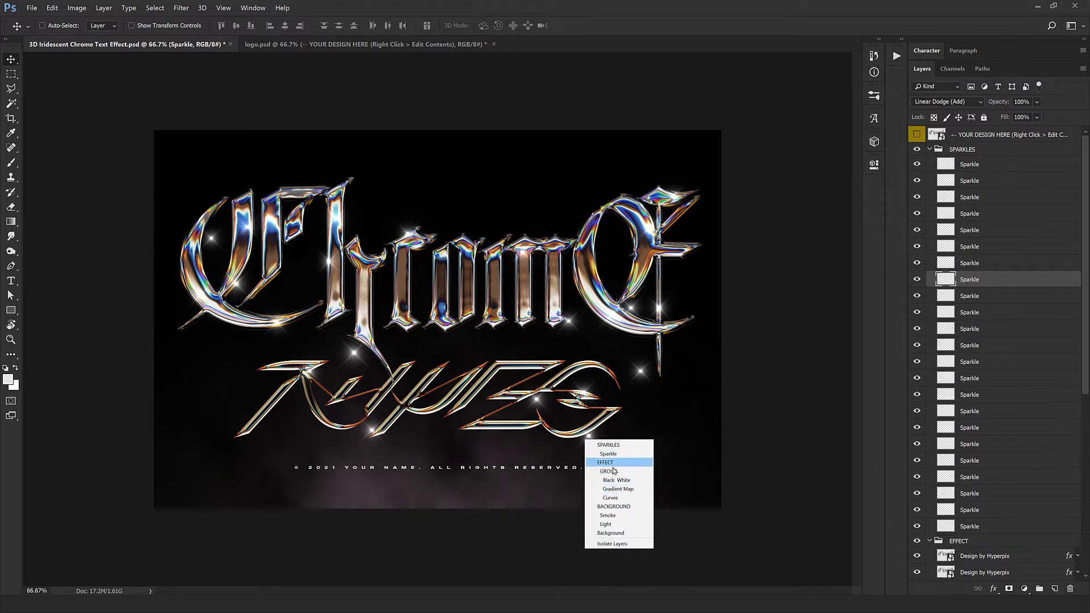
left_click(608, 454)
left_click(930, 151)
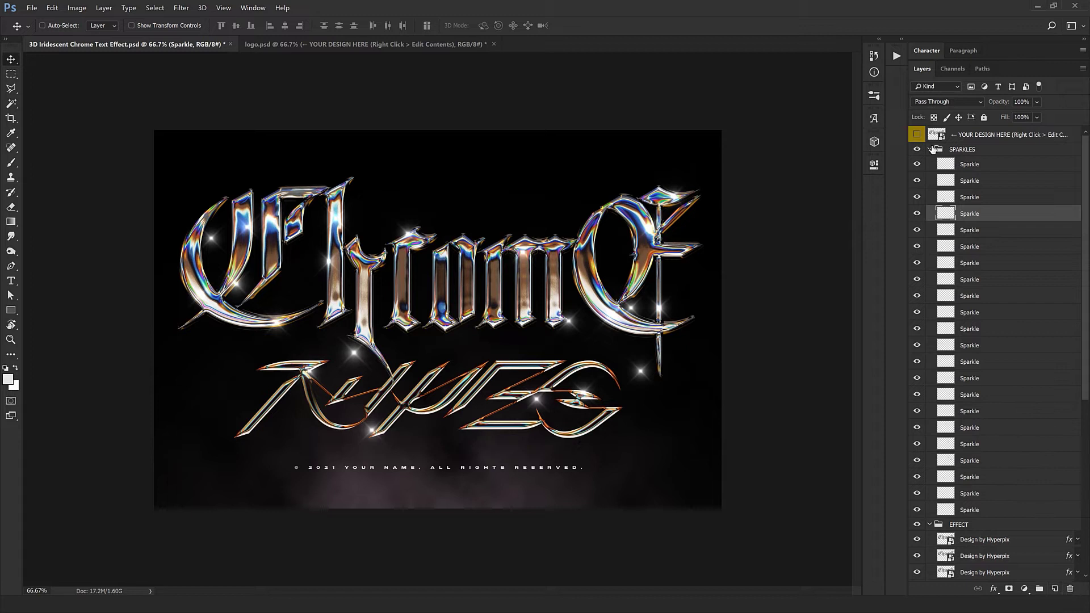
Select EFFECT, check the art at 100% and refit, then hide the TEXTS group.
left_click(962, 162)
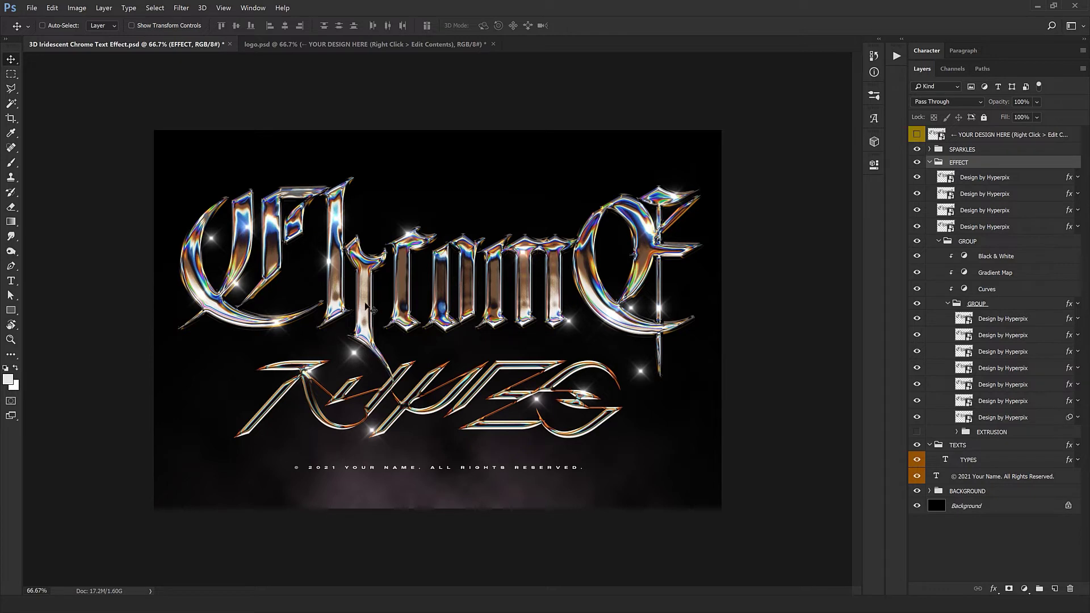
key("ctrl+1")
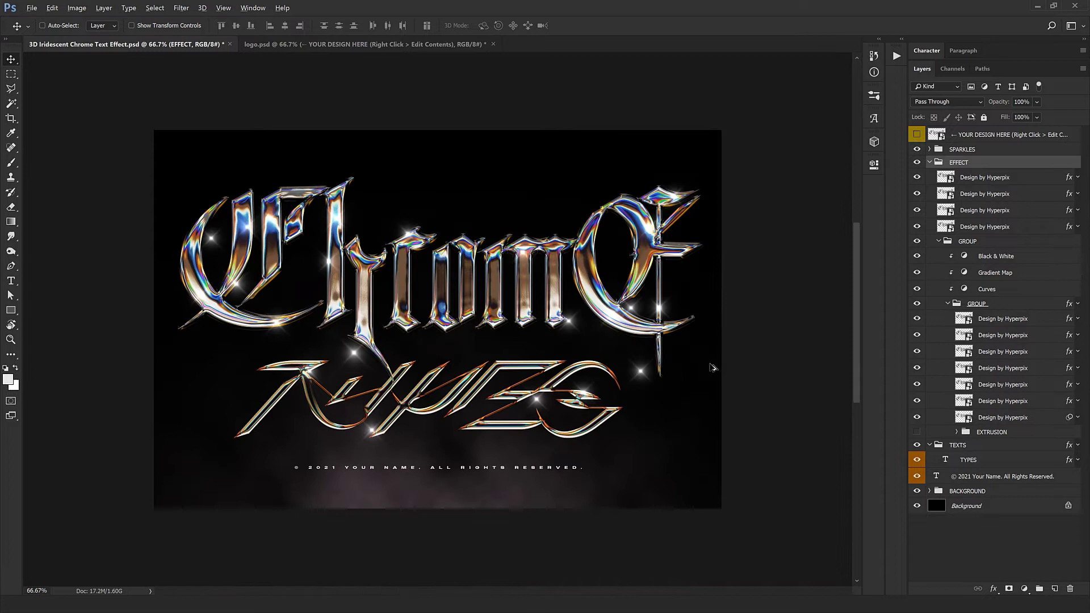
key("ctrl+minus")
left_click(959, 446)
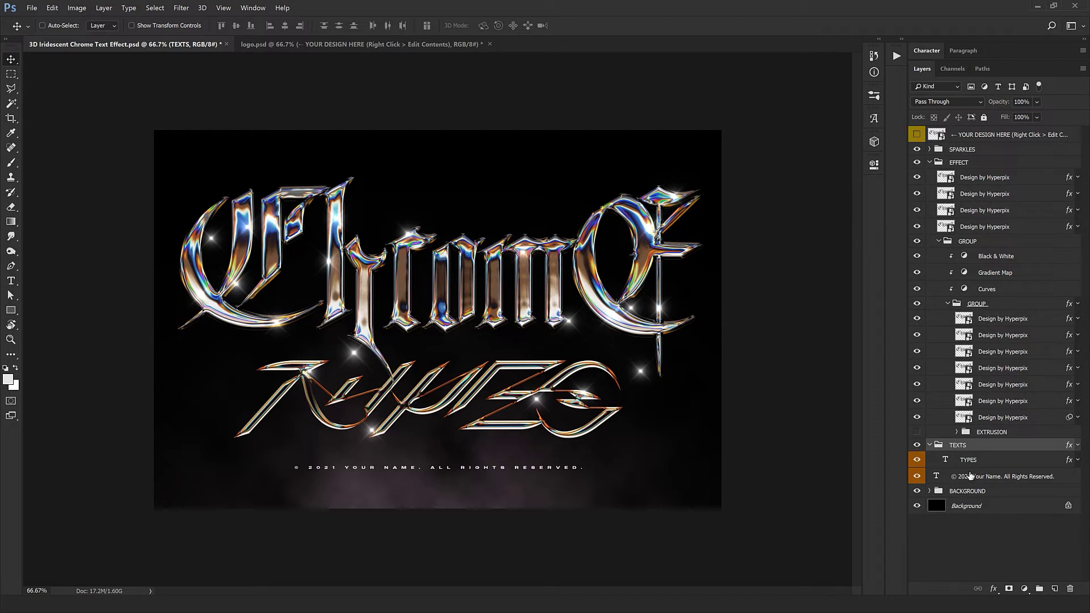
left_click(917, 445)
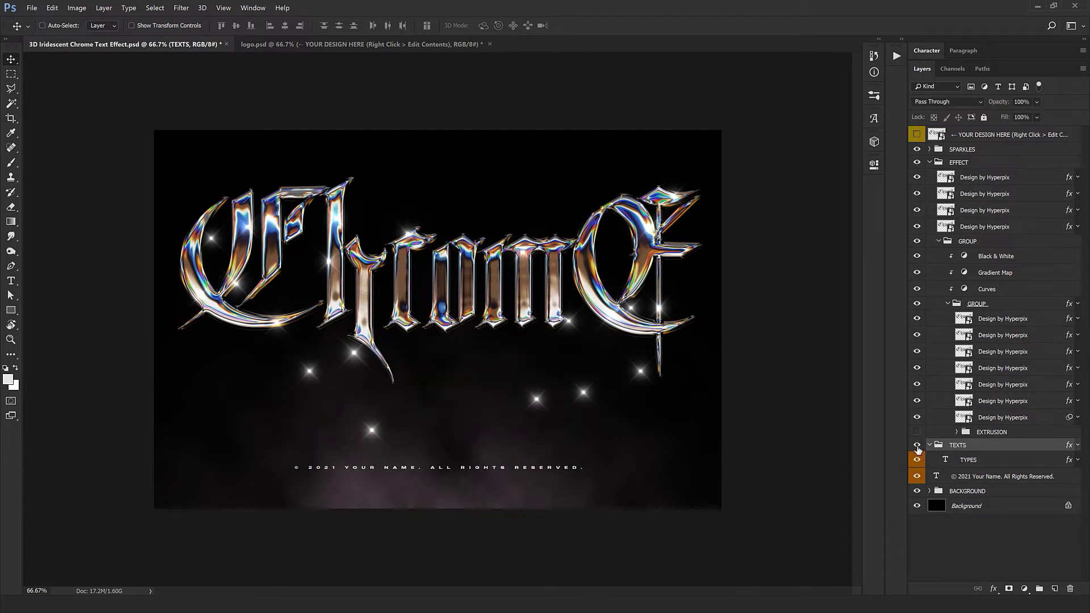
Show TEXTS, list BACKGROUND, toggle Smoke visibility, and open the Light layer's Layer Style.
left_click(929, 491)
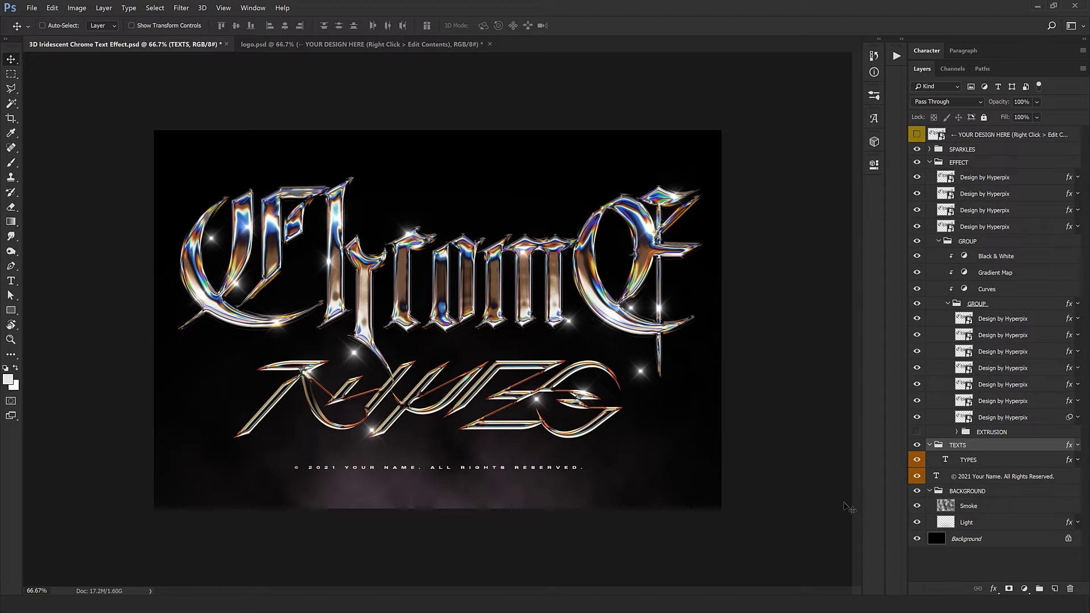
left_click(916, 492)
double_click(1070, 525)
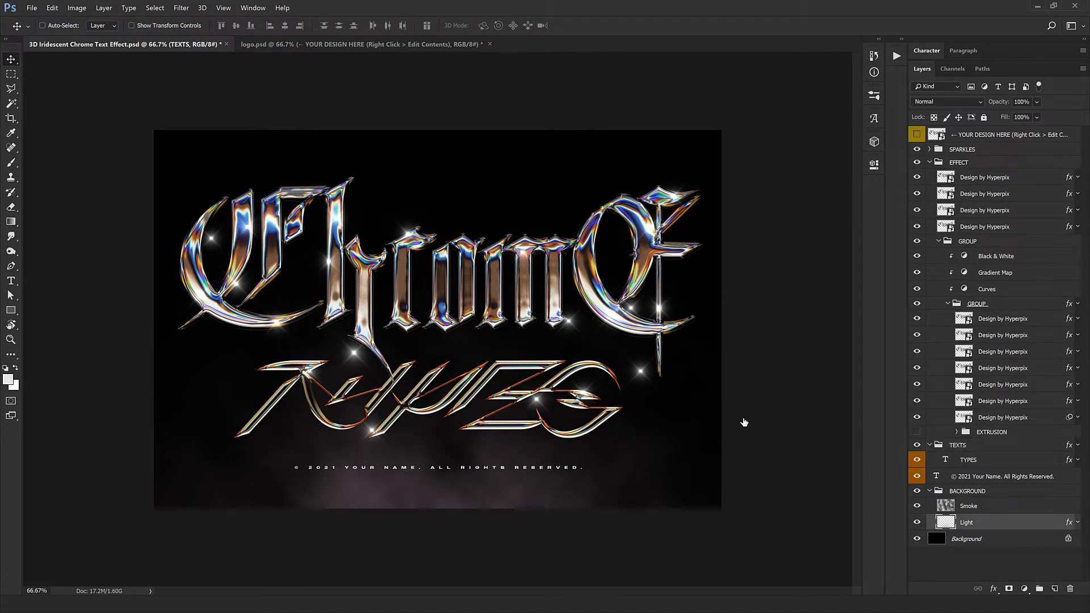
Change the Light layer's Color Overlay colour from brown to teal #4e7177.
left_click(374, 267)
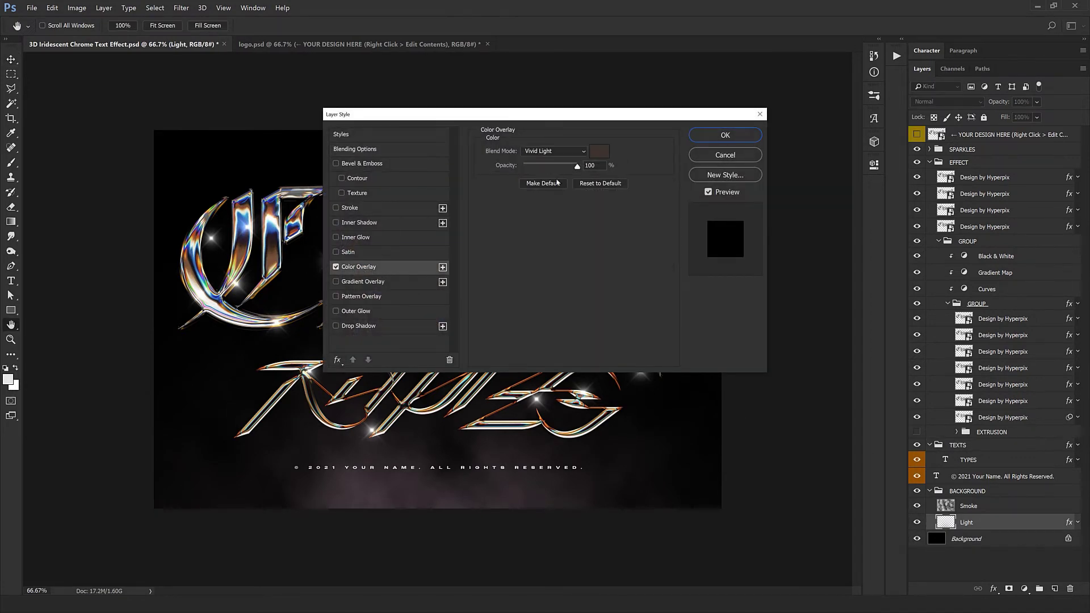
left_click_drag(632, 117, 870, 432)
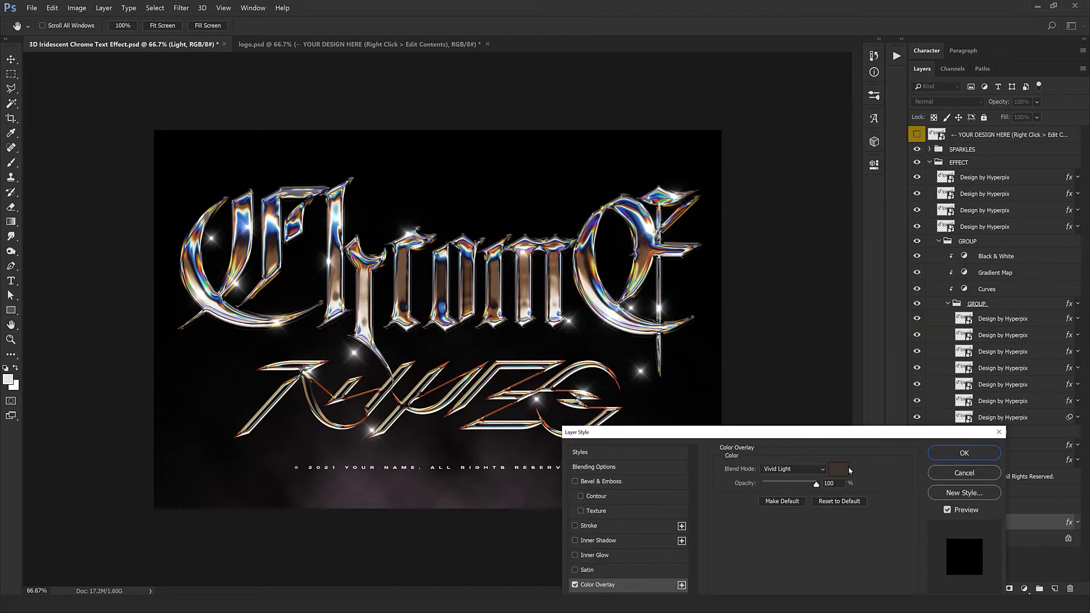
left_click(847, 474)
left_click(940, 409)
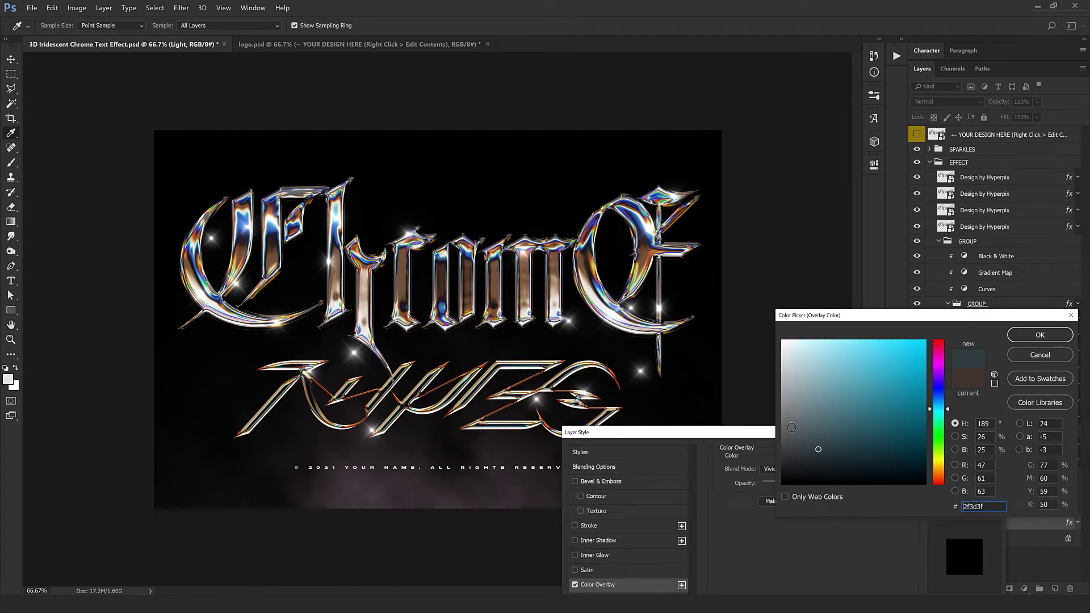
left_click(830, 417)
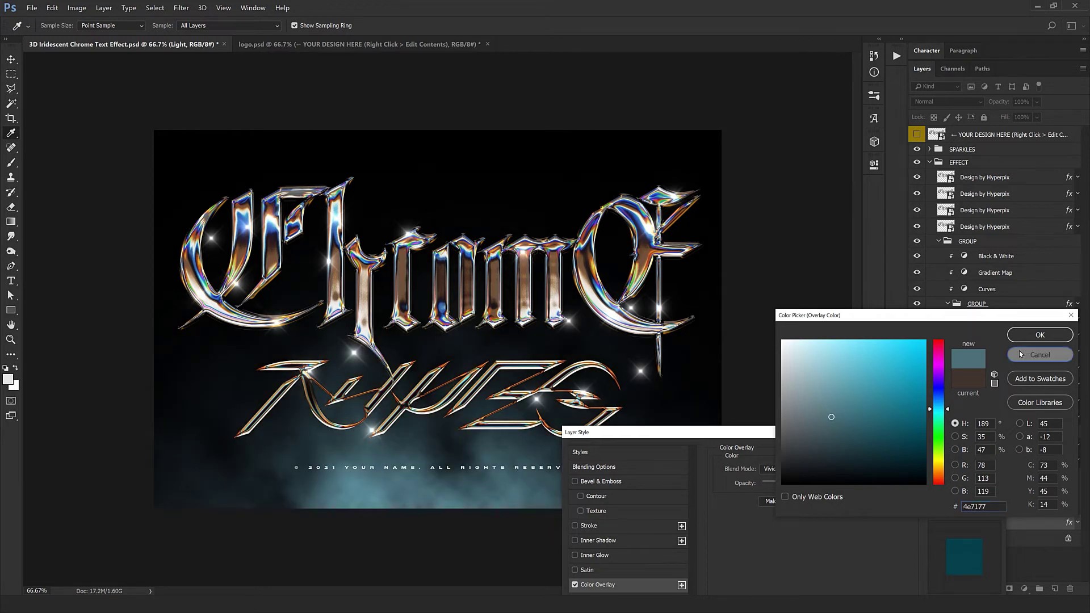
left_click(1039, 334)
Apply the layer style, undo the teal tint, and collapse the EFFECT group.
left_click(962, 453)
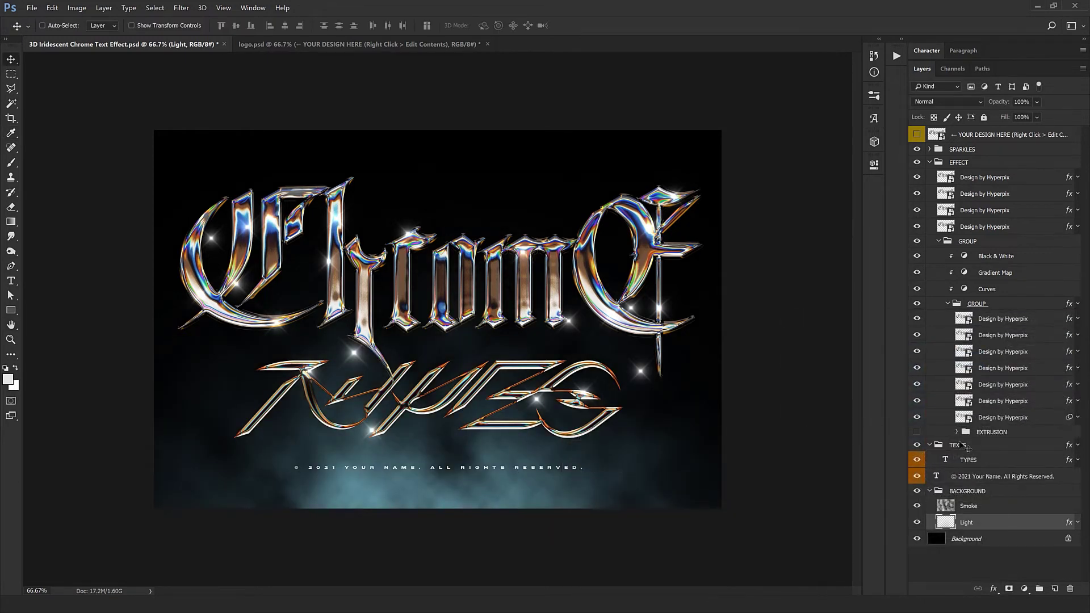
key("ctrl+z")
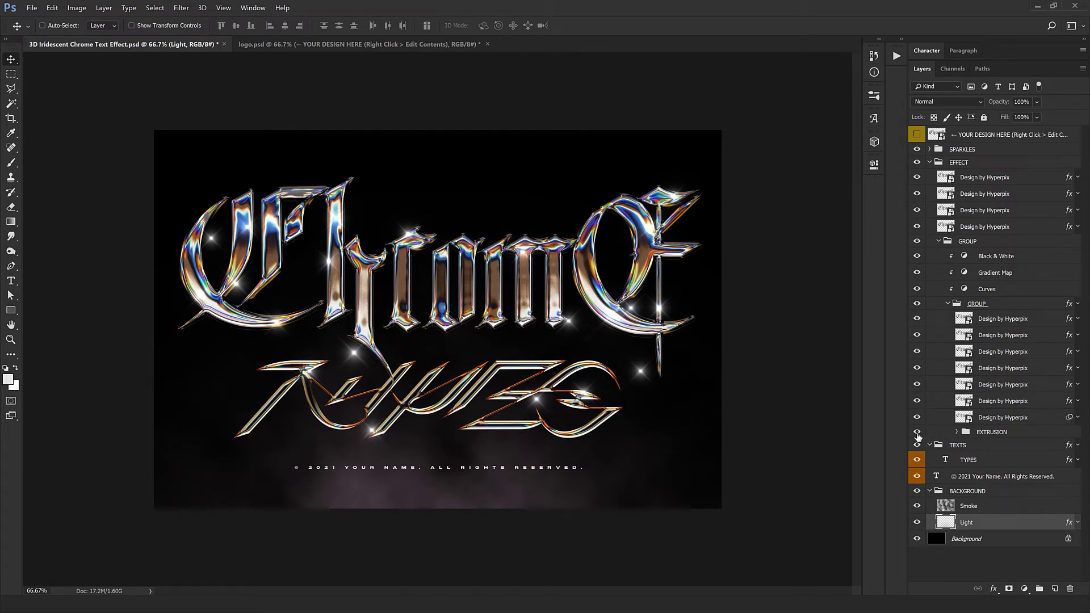
left_click(930, 163)
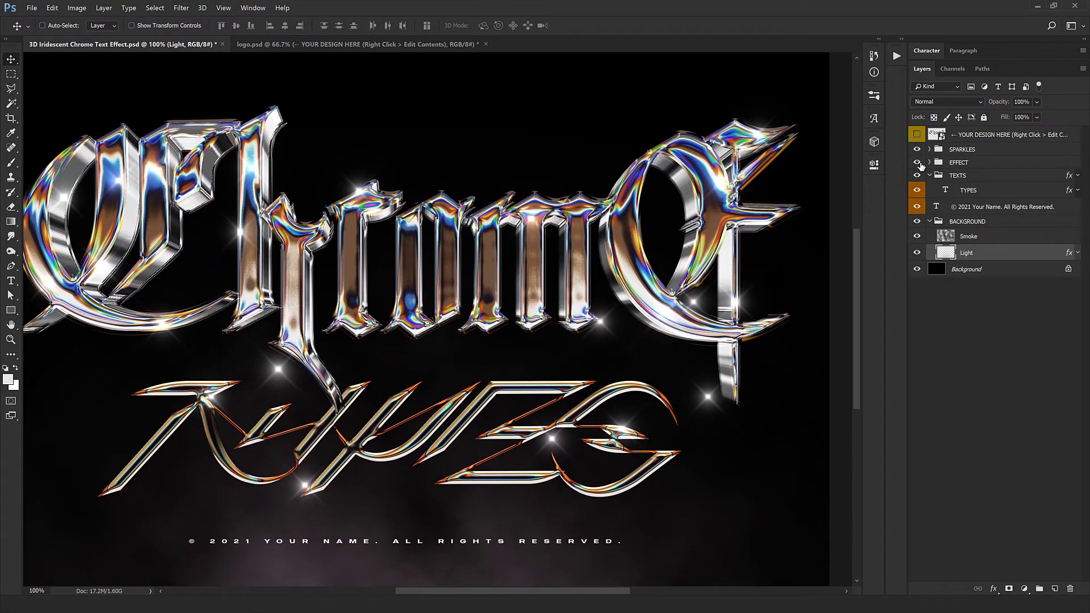
Hide the SPARKLES layer, the BACKGROUND group and the Background layer.
left_click(917, 150)
left_click(917, 221)
left_click(917, 268)
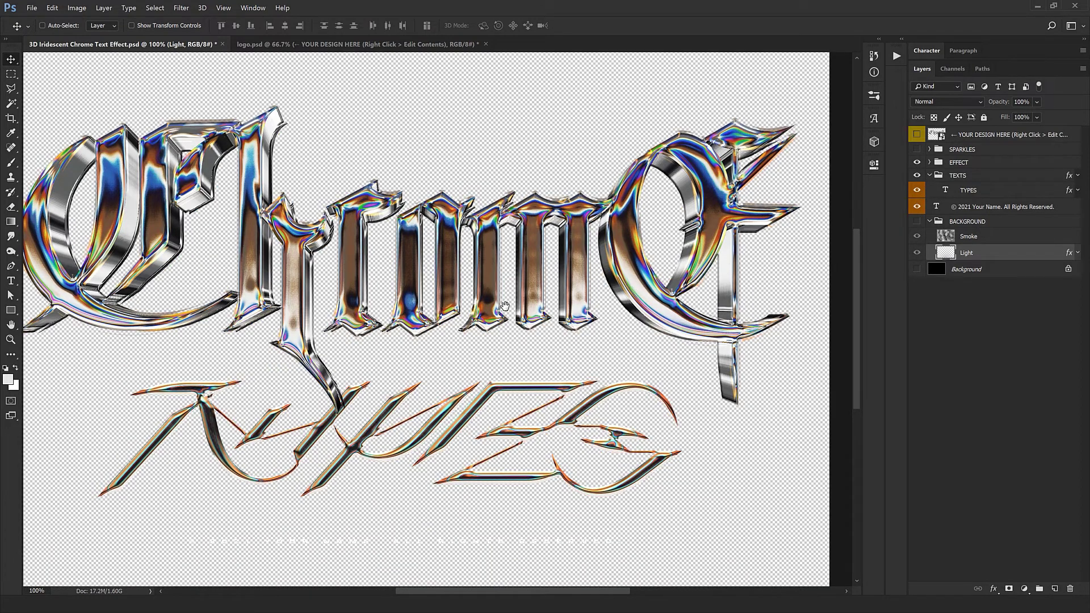
Inspect the chrome lettering up close, then make the BACKGROUND group visible again.
mouse_move(505, 307)
left_mouse_down()
mouse_move(578, 260)
mouse_move(586, 186)
left_mouse_up()
key("ctrl+0")
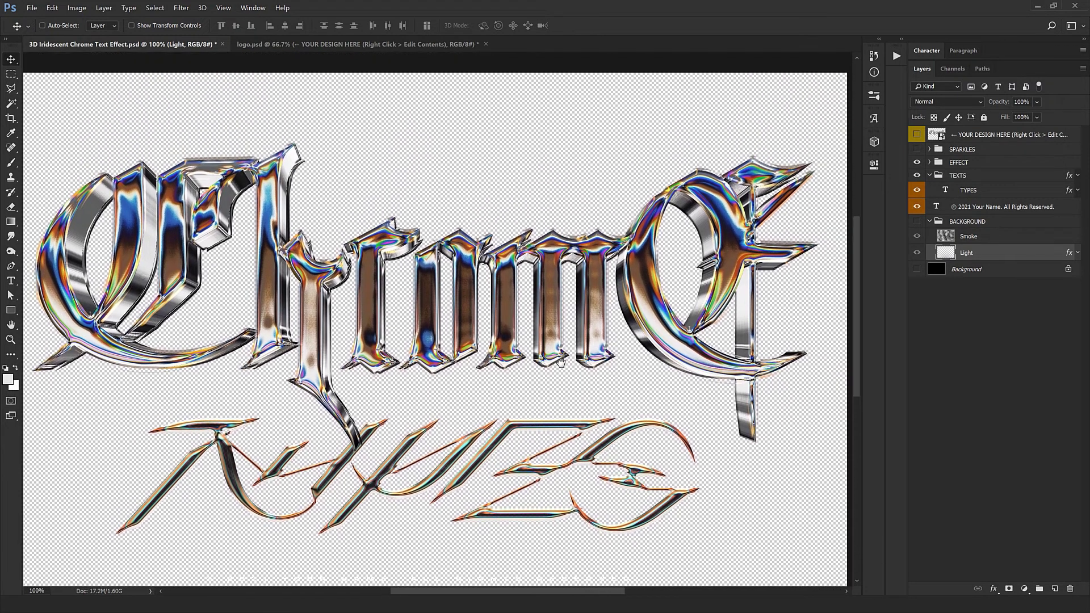
scroll(313, 333, "up", 3)
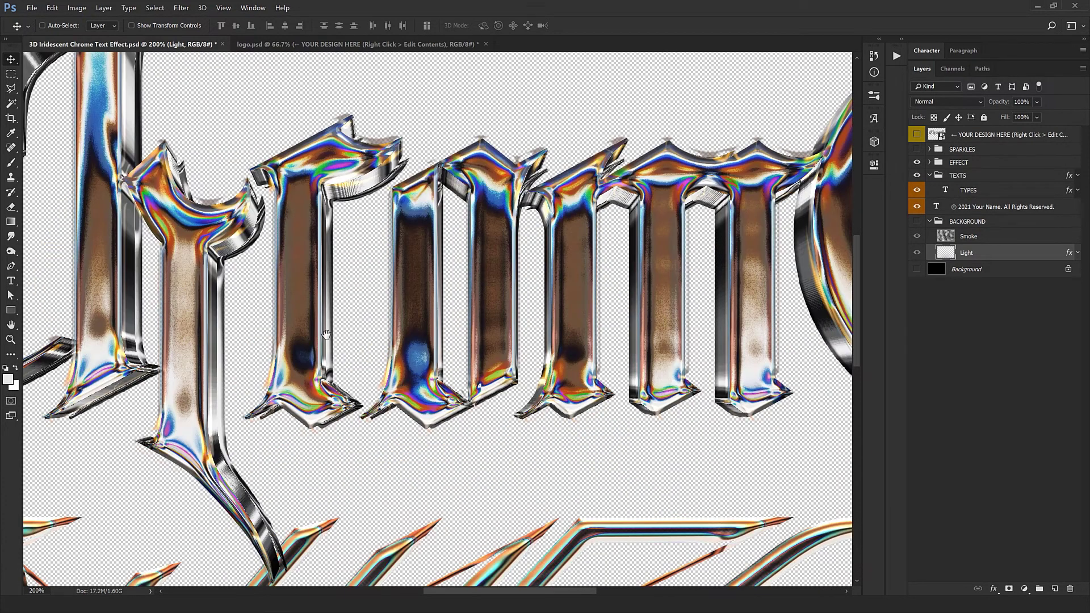
left_click_drag(523, 315, 563, 378)
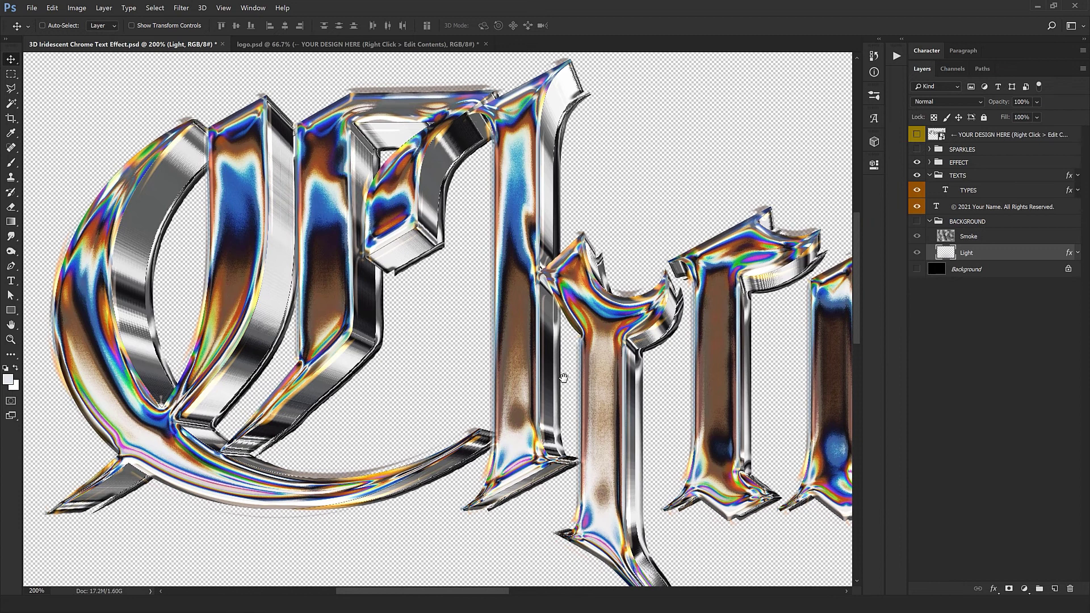
scroll(563, 377, "right", 5)
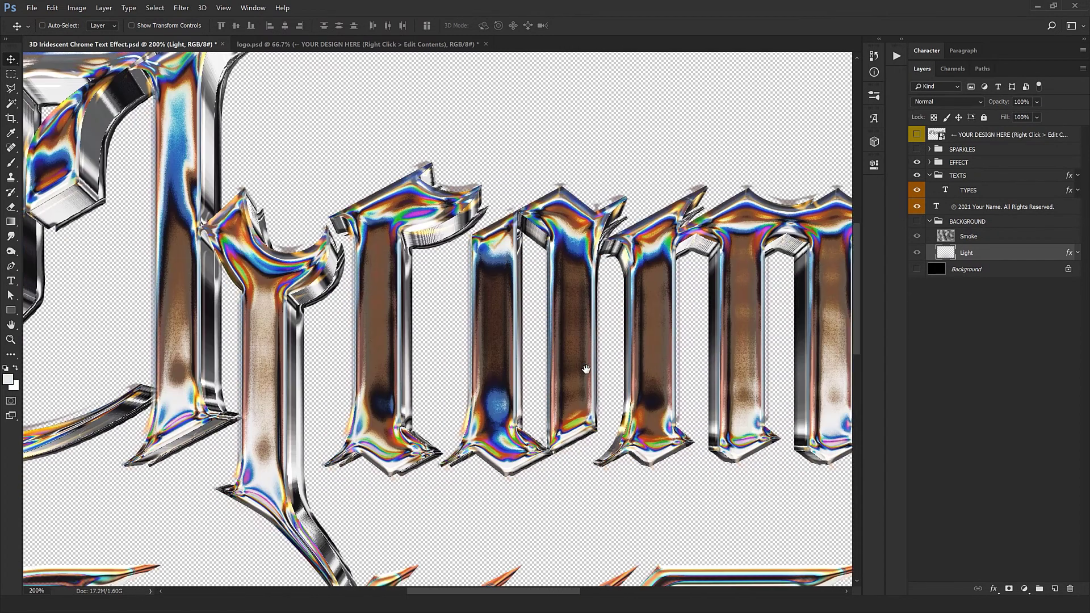
scroll(586, 368, "down", 5)
scroll(573, 333, "right", 3)
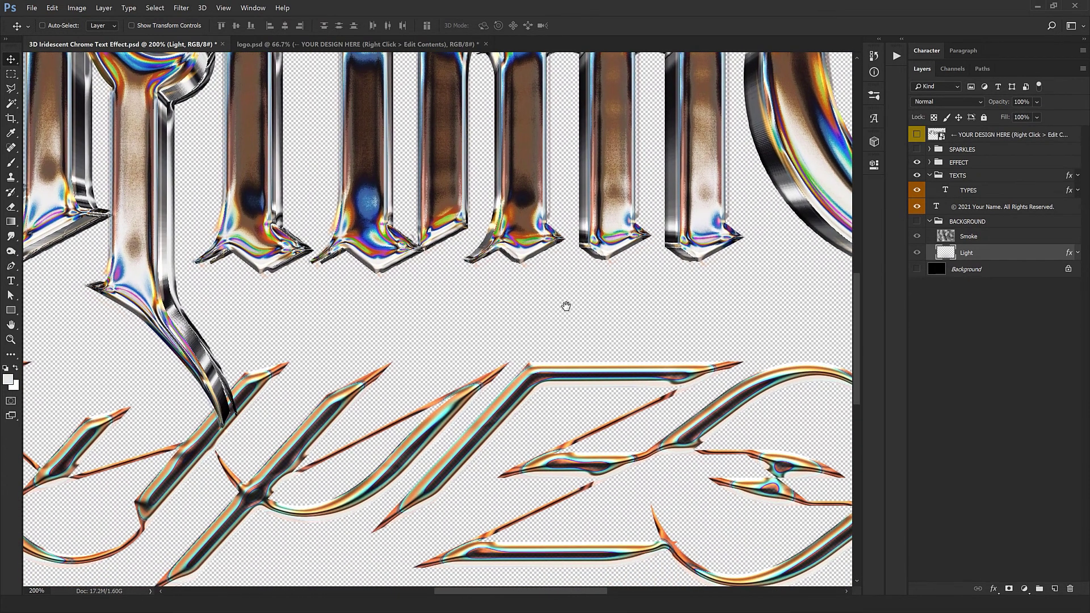
left_click_drag(566, 306, 555, 366)
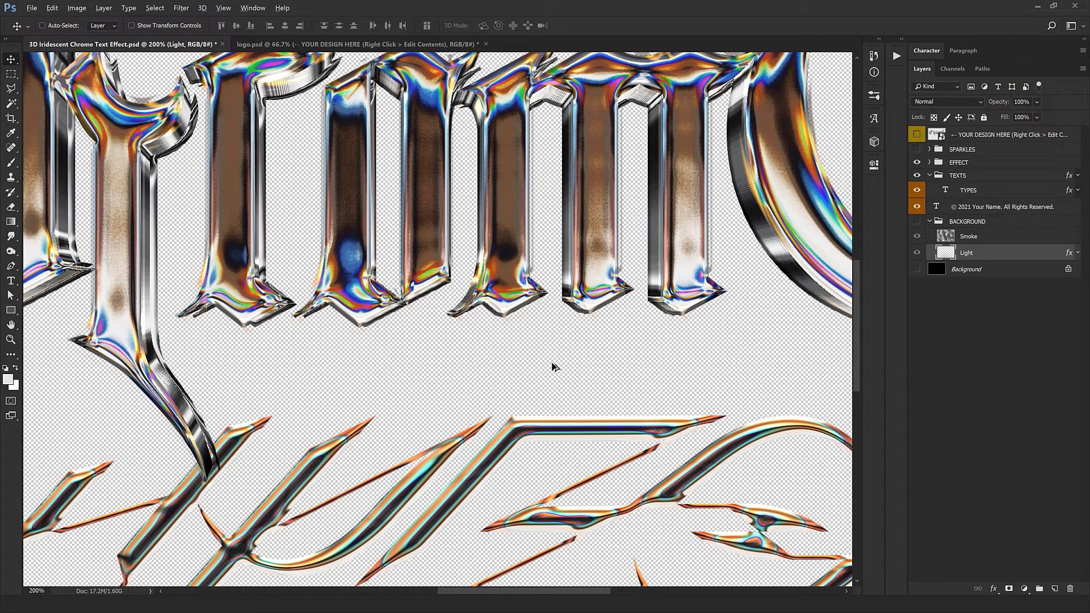
key("ctrl+minus")
left_click_drag(559, 367, 638, 321)
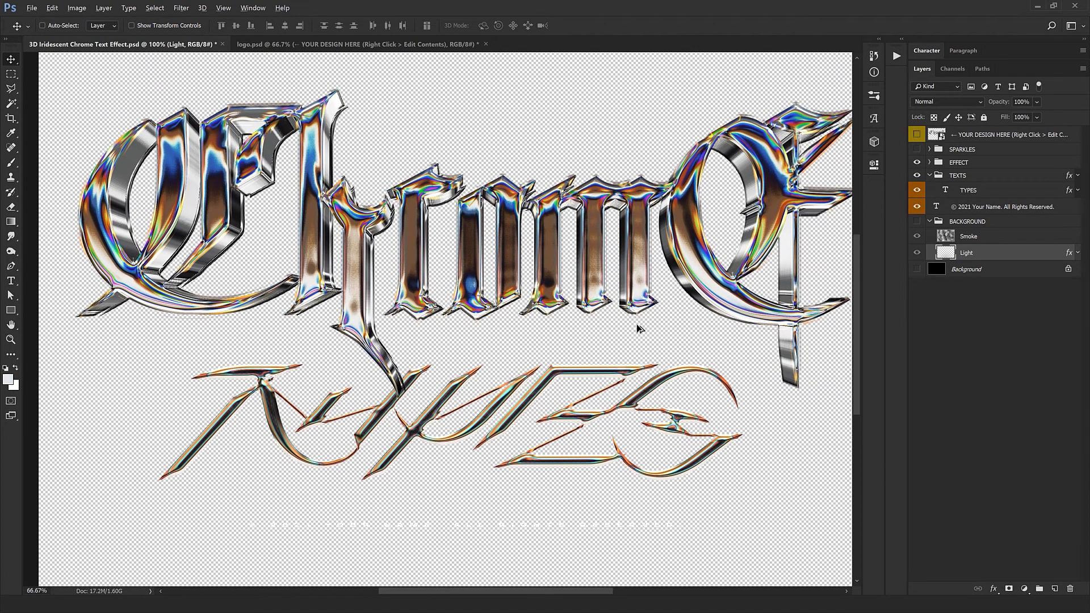
key("ctrl+minus")
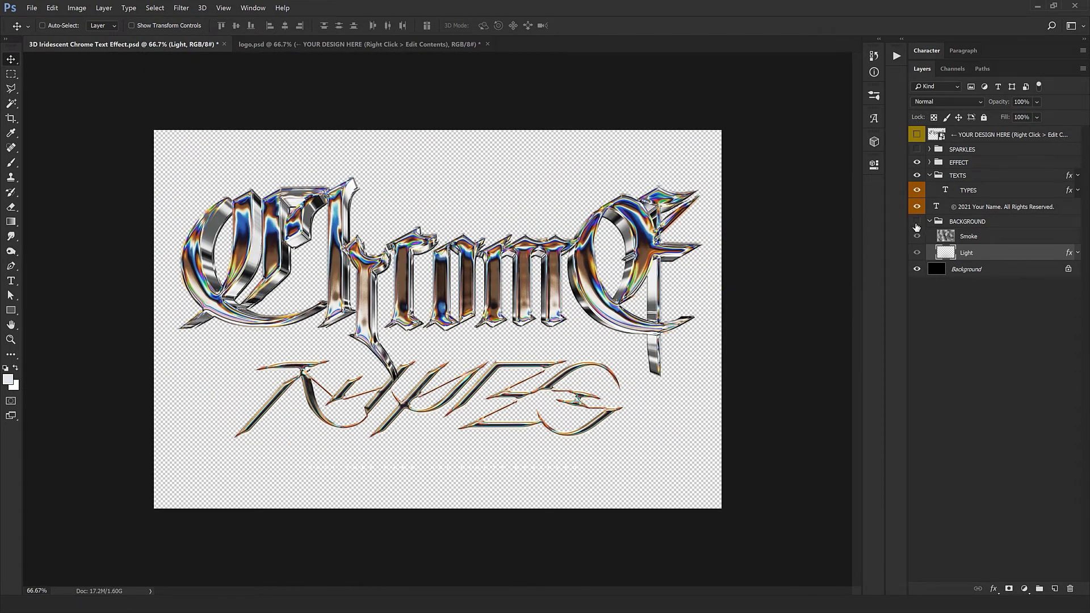
left_click(917, 223)
Collapse the TEXTS and BACKGROUND groups and select the YOUR DESIGN HERE layer.
left_click(930, 175)
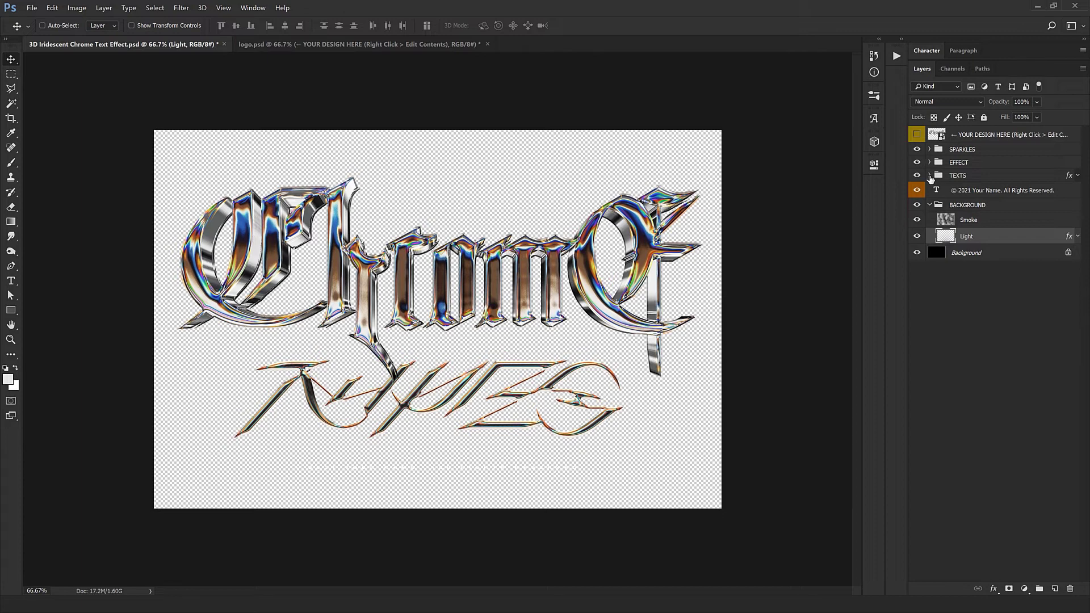
left_click(929, 205)
left_click(954, 137)
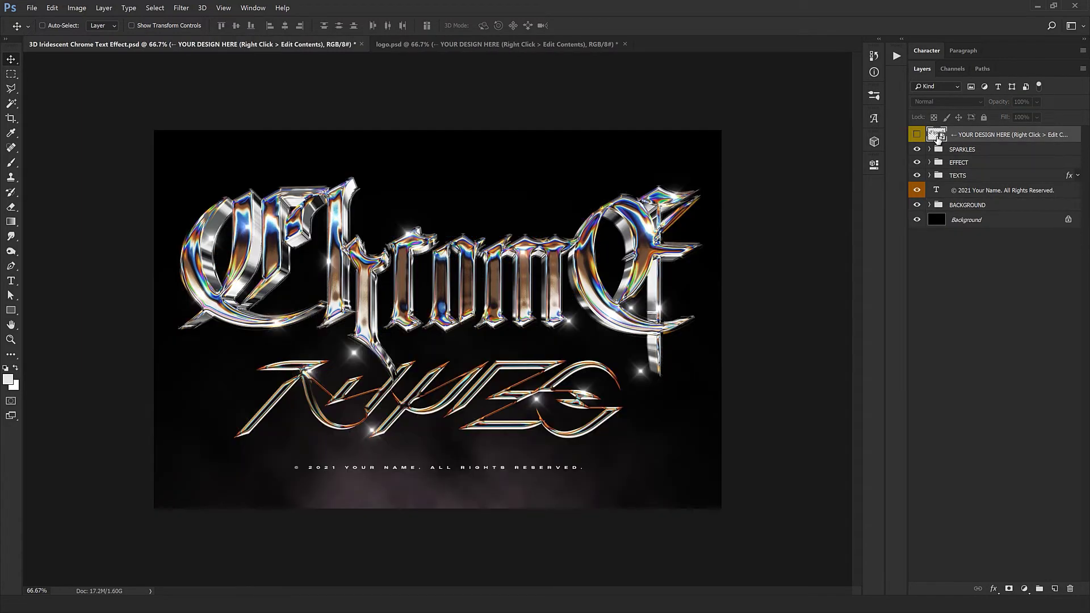
Open the YOUR DESIGN HERE smart object and its nested Design by Hyperpix.psb.
double_click(937, 137)
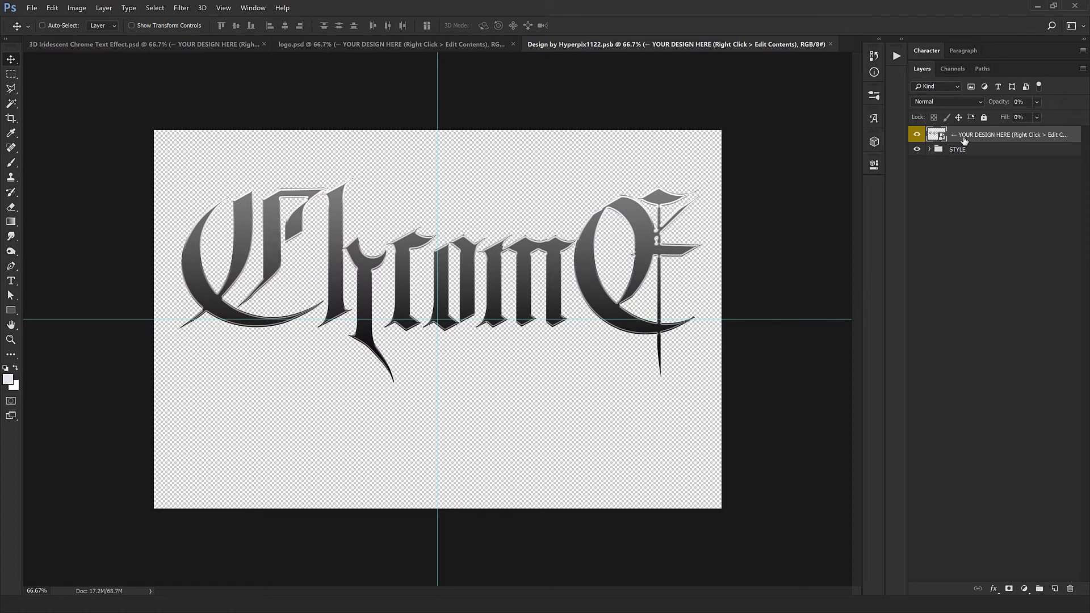
double_click(936, 136)
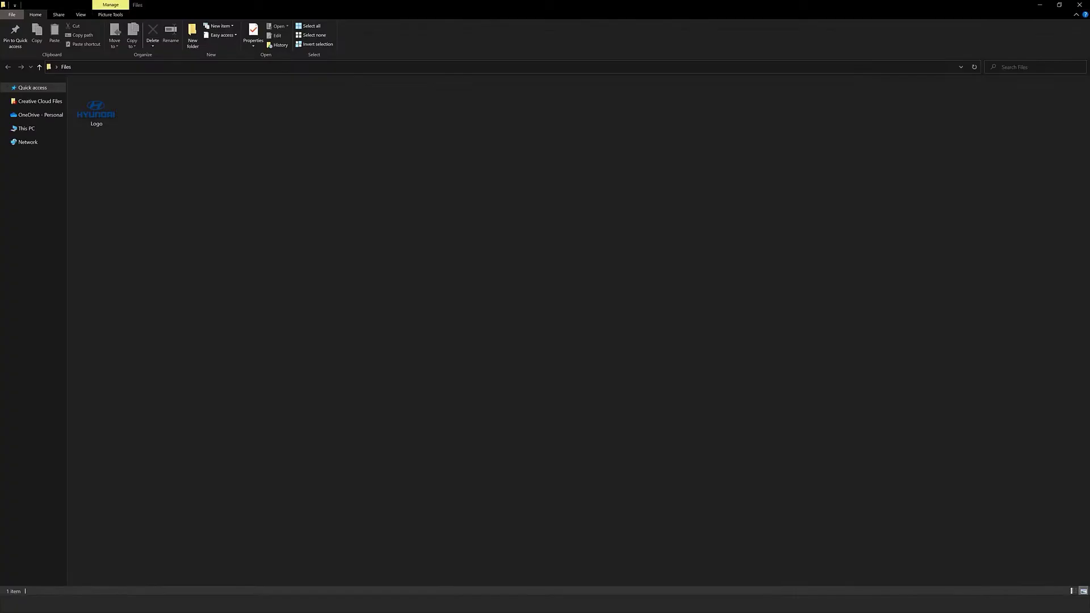
left_click_drag(99, 113, 801, 4)
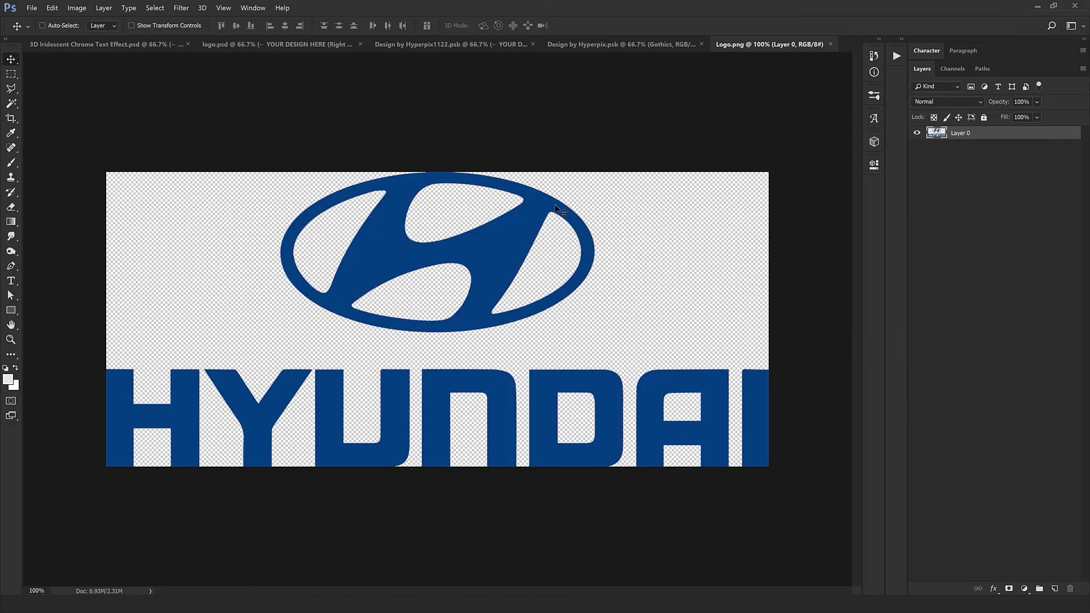
Place Logo.png over the ChromE text and copy the Gothics layer effects onto it.
mouse_move(706, 152)
left_mouse_down()
mouse_move(668, 49)
mouse_move(536, 214)
left_mouse_up()
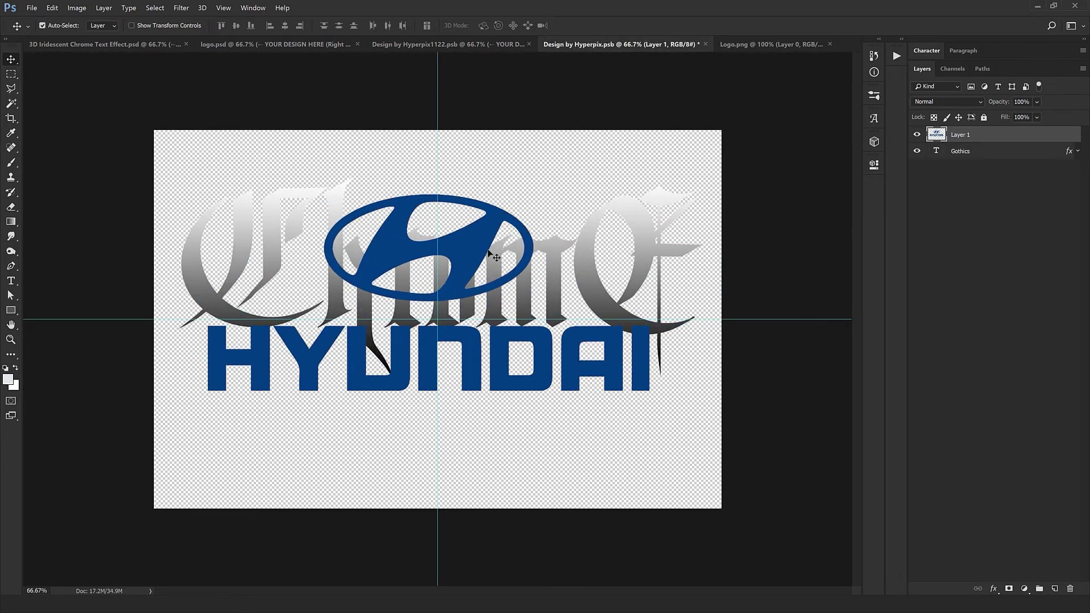
left_click_drag(491, 263, 464, 244)
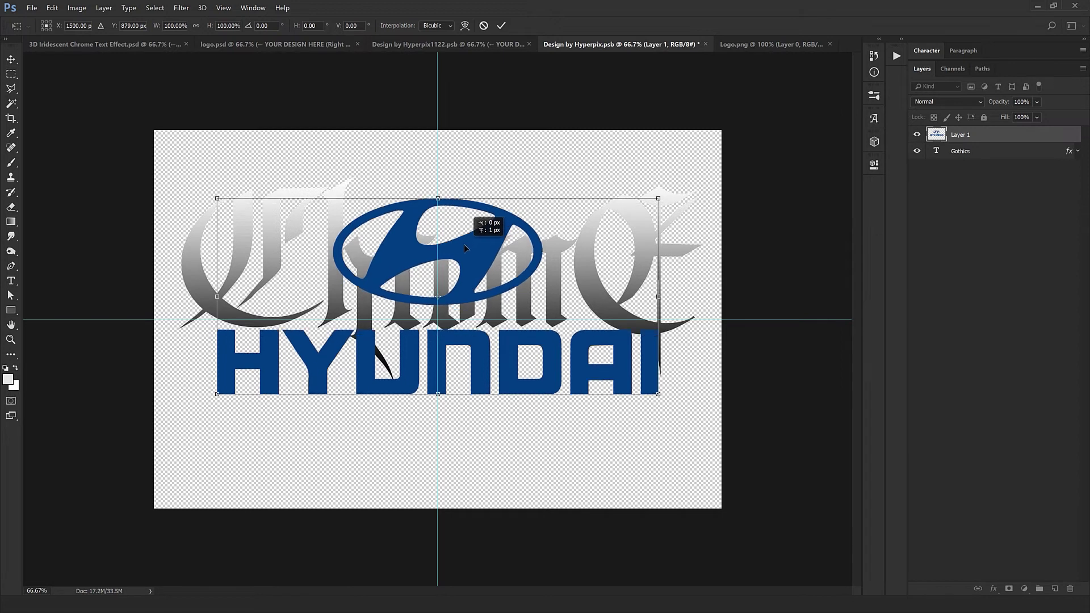
key("Return")
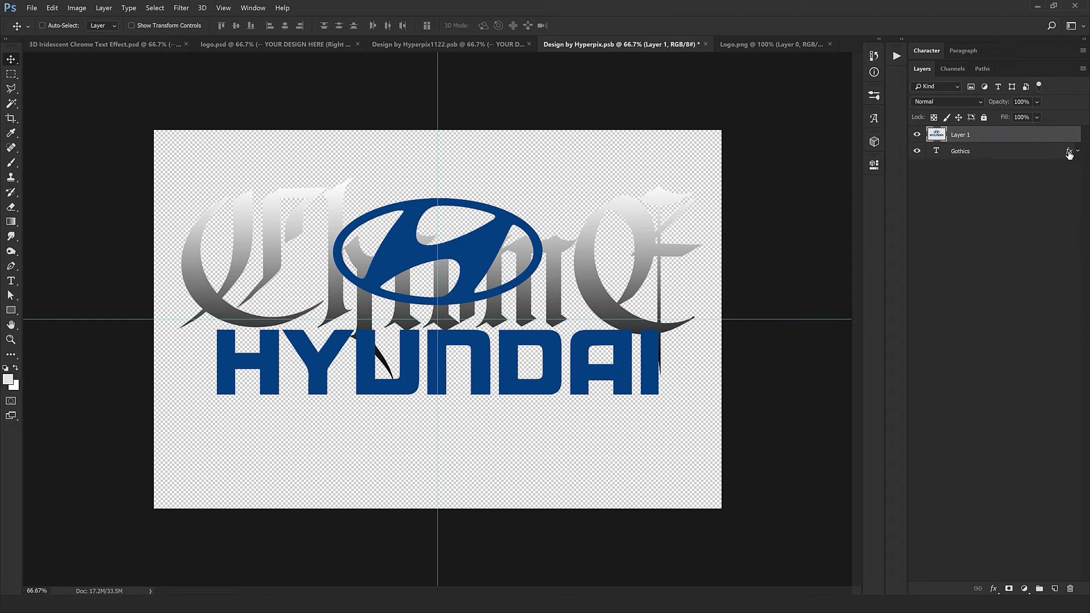
left_click_drag(1070, 153, 1069, 134)
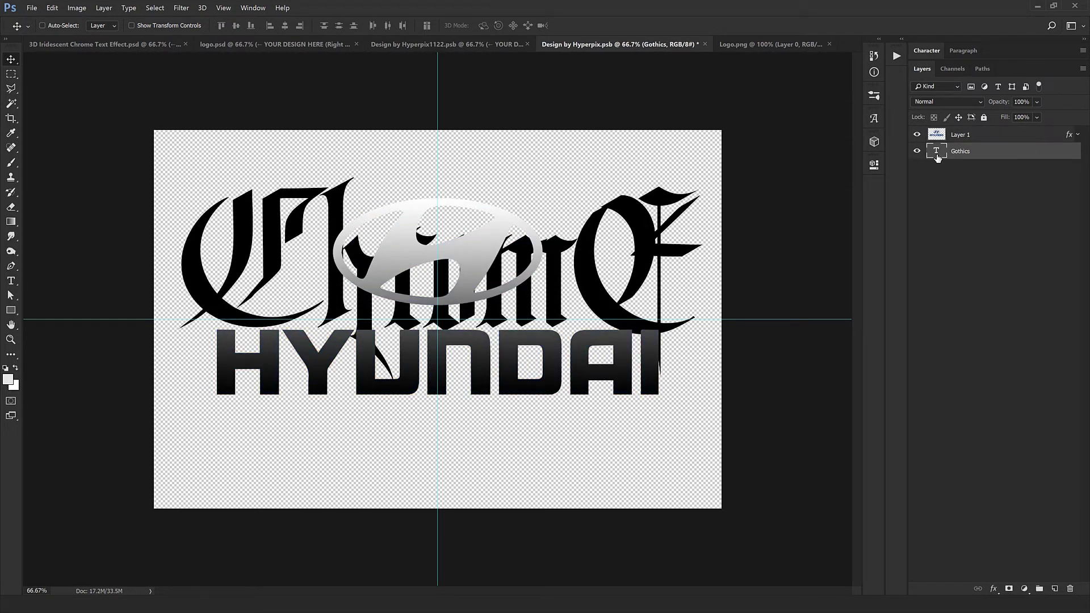
Delete the Gothics text layer and lighten Layer 1's Gradient Overlay.
left_click(1071, 587)
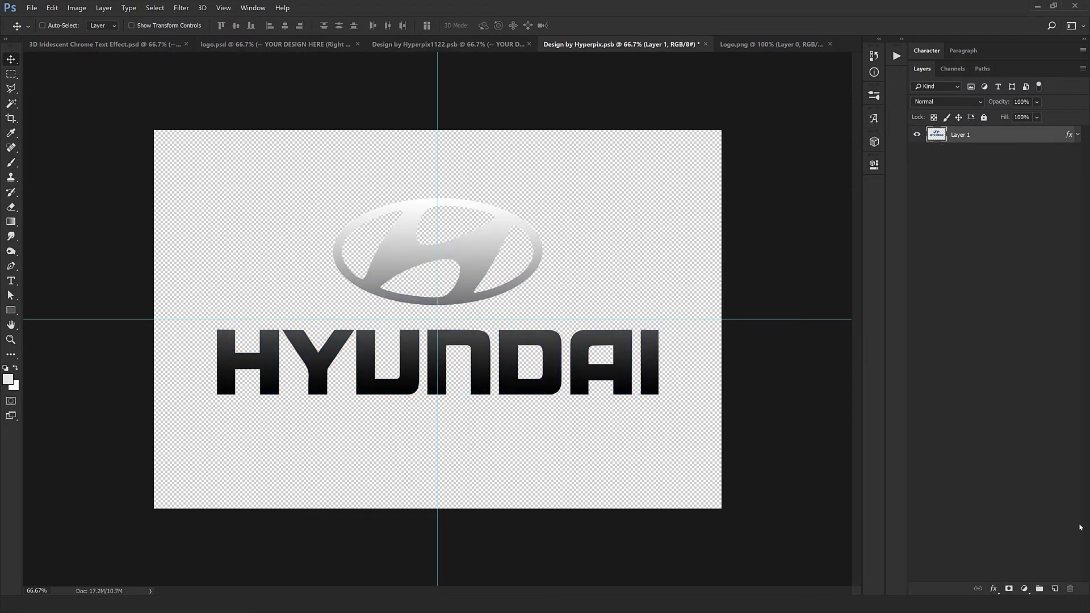
key("ctrl+z")
key("ctrl+z")
double_click(1069, 137)
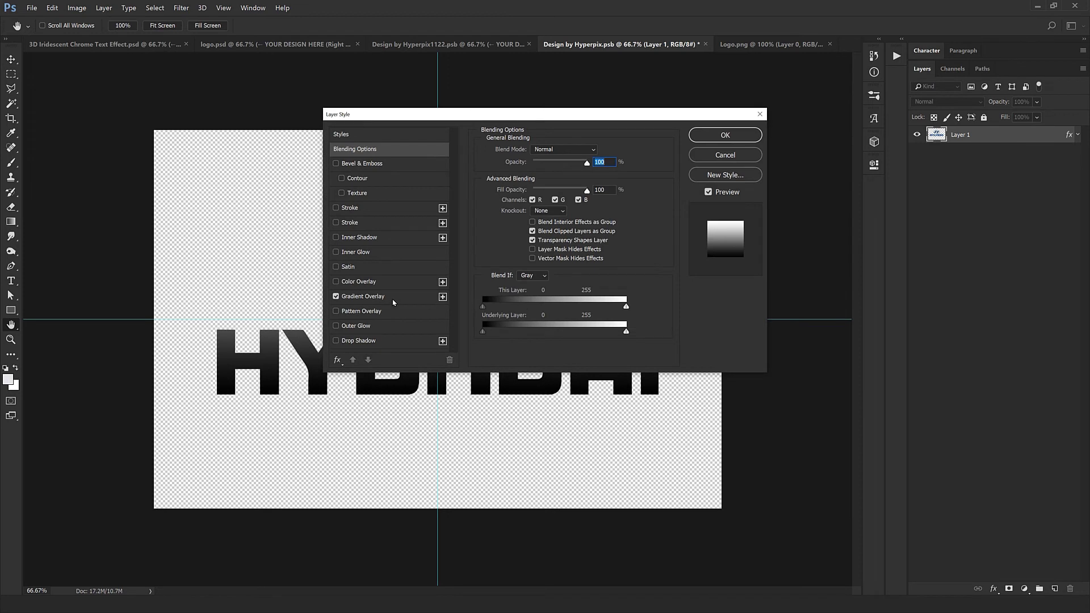
left_click(393, 297)
left_click_drag(400, 114, 703, 315)
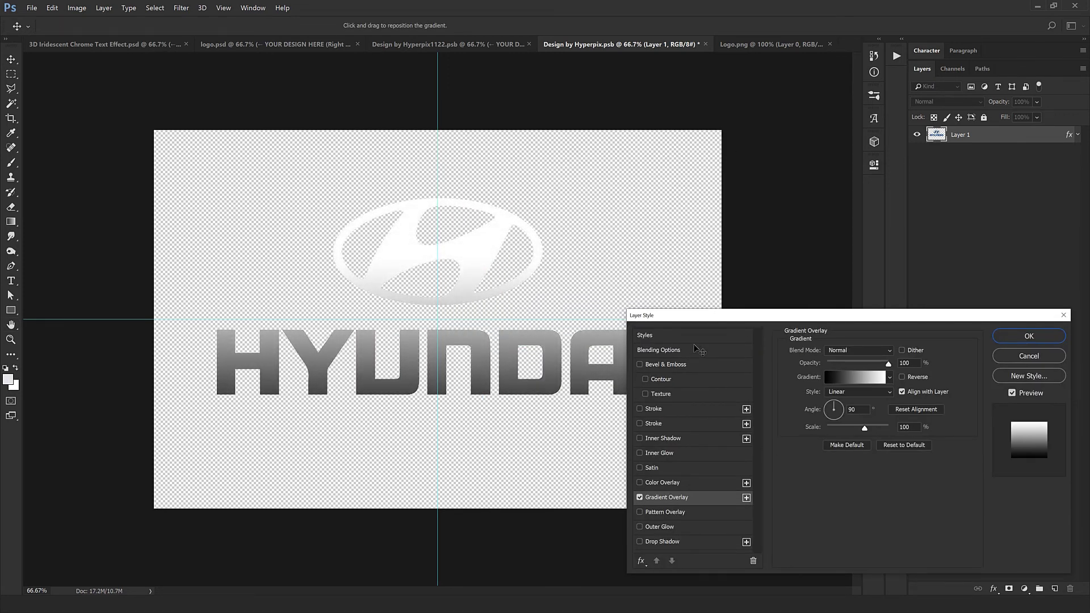
left_click(1032, 337)
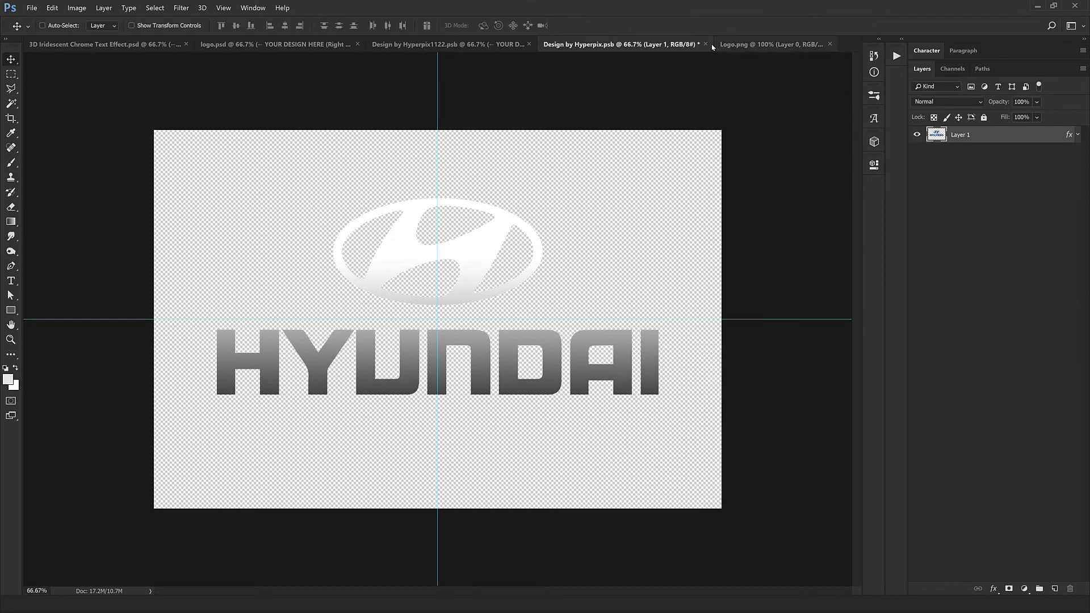
Close Logo.png, then save and close both nested .psb documents.
left_click(828, 44)
left_click(832, 44)
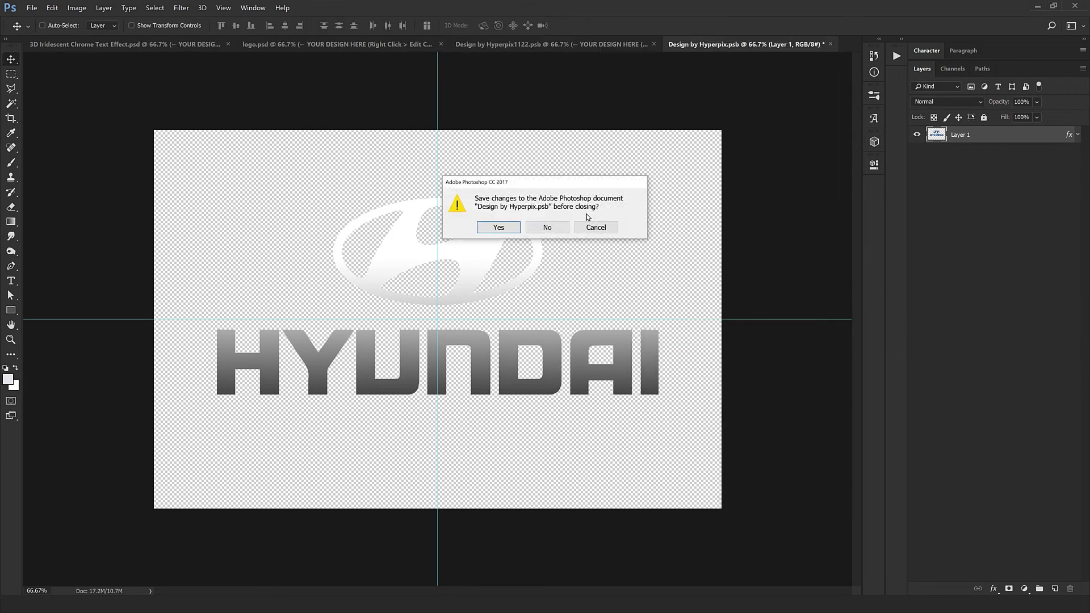
left_click(509, 226)
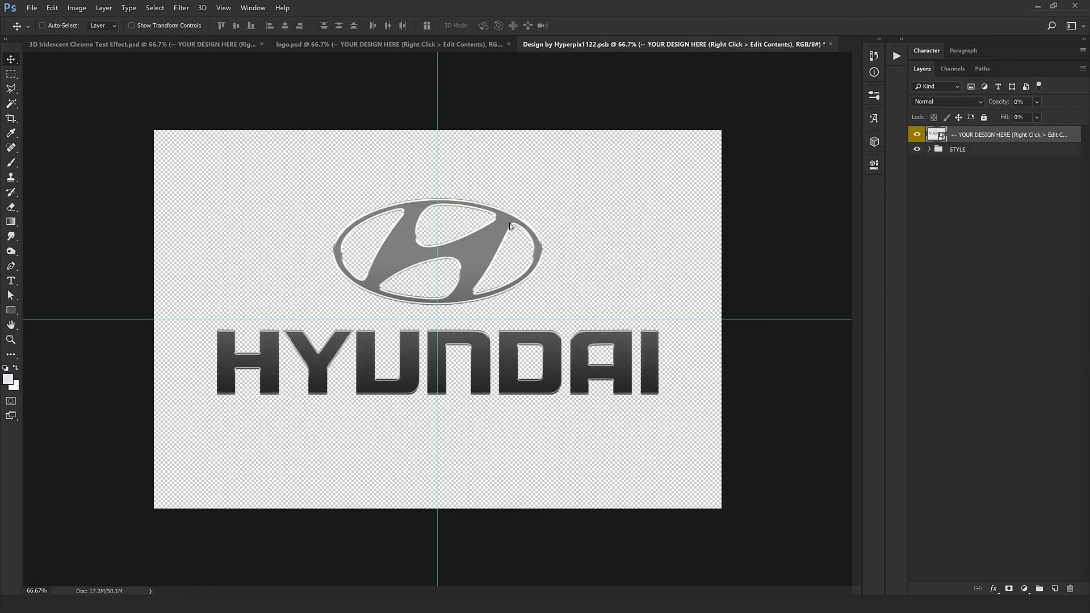
left_click(830, 44)
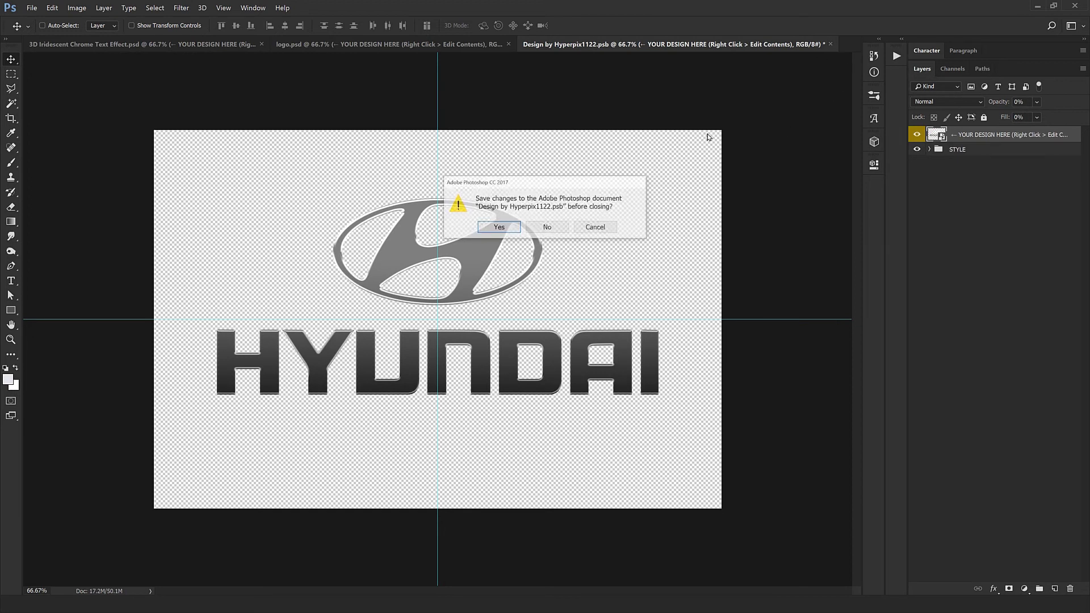
left_click(503, 229)
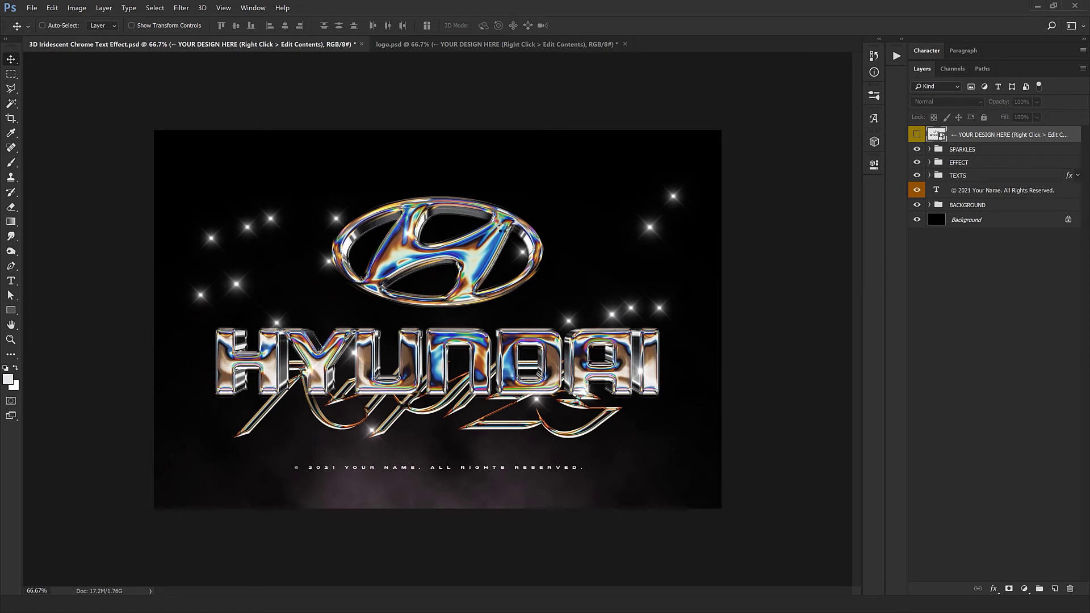
Hide the TEXTS group while inspecting the chrome logo at 100%.
key("ctrl+plus")
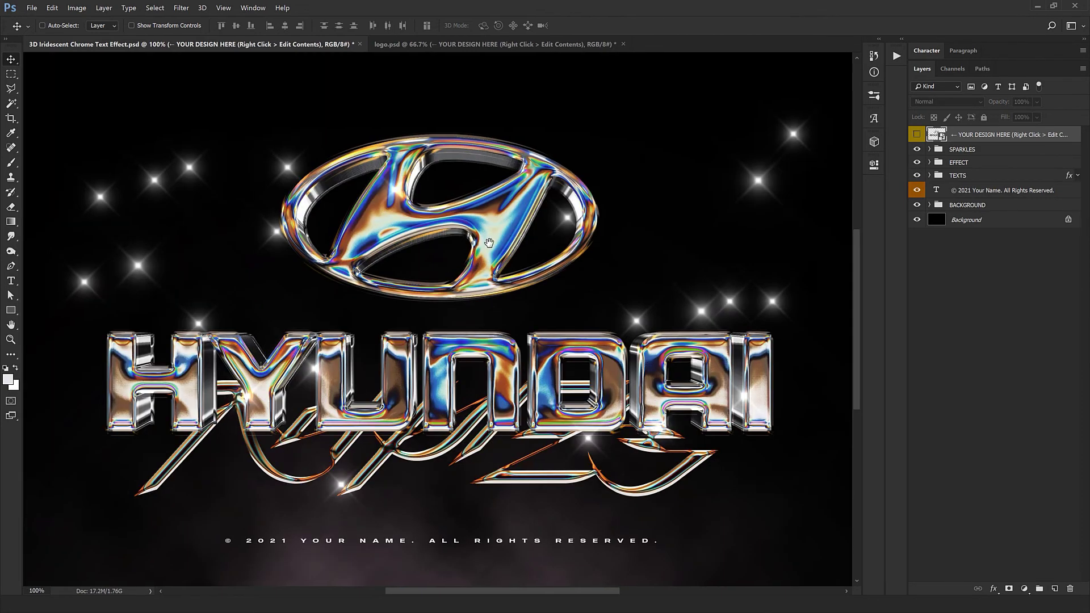
left_click_drag(481, 255, 564, 213)
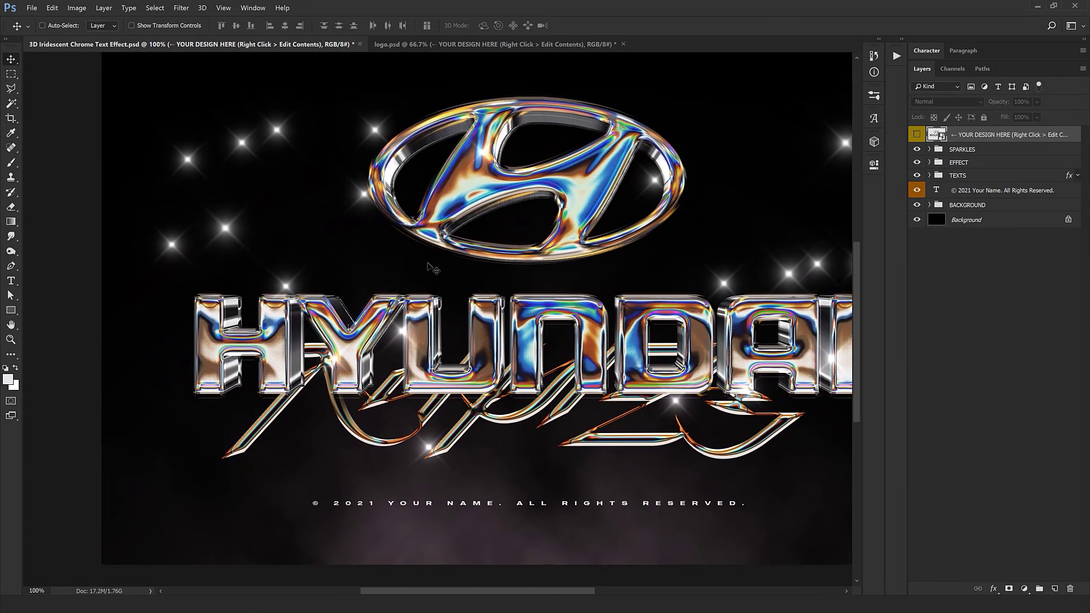
left_click(917, 177)
left_click_drag(596, 262, 550, 297)
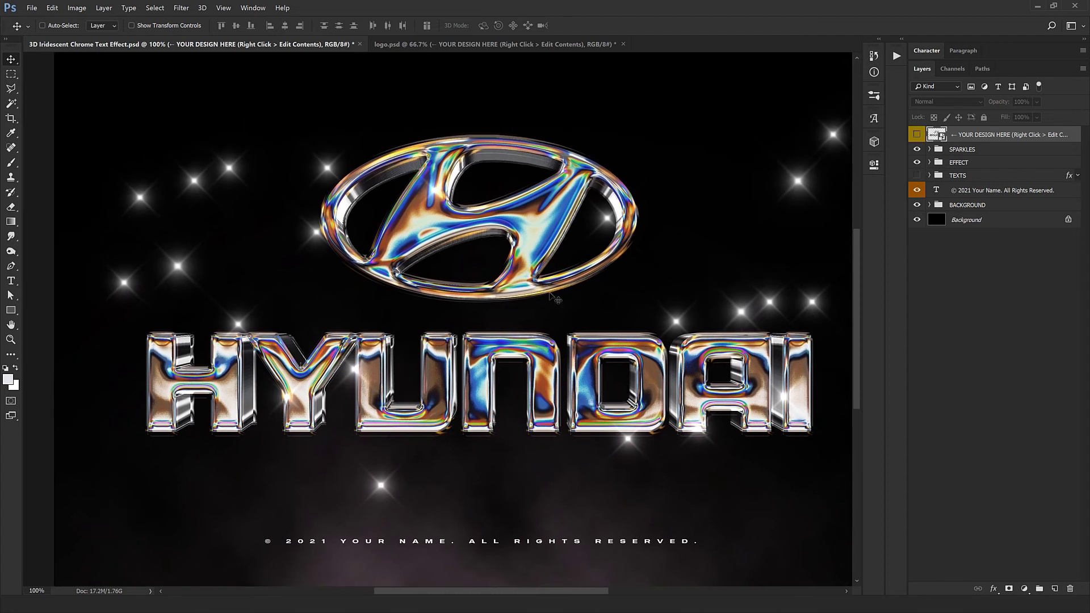
scroll(446, 356, "up", 3)
scroll(465, 338, "down", 1)
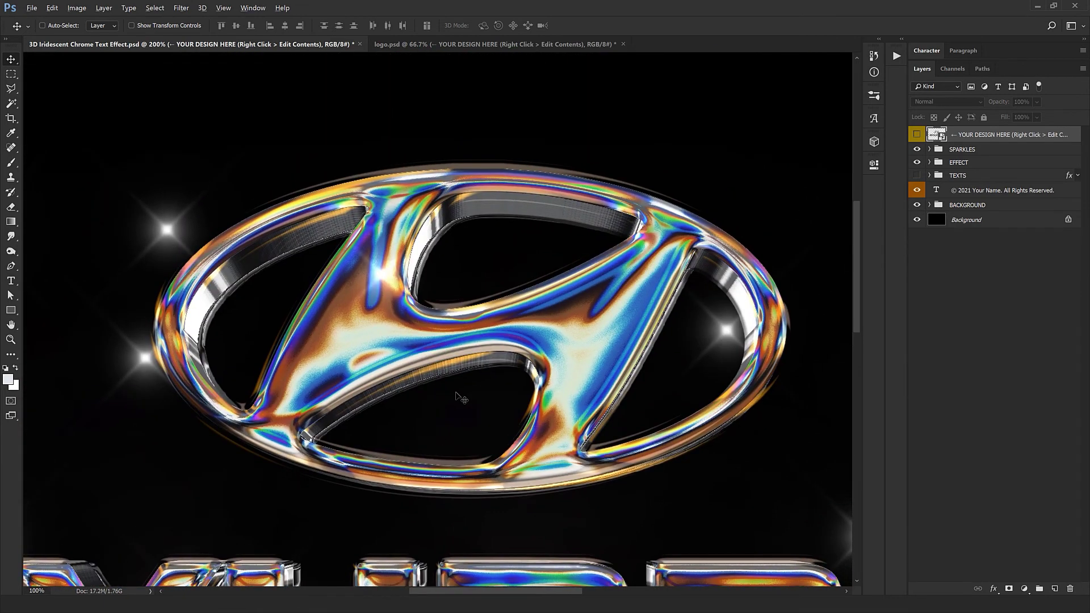
scroll(462, 389, "down", 4)
scroll(426, 311, "down", 2)
scroll(428, 311, "down", 1)
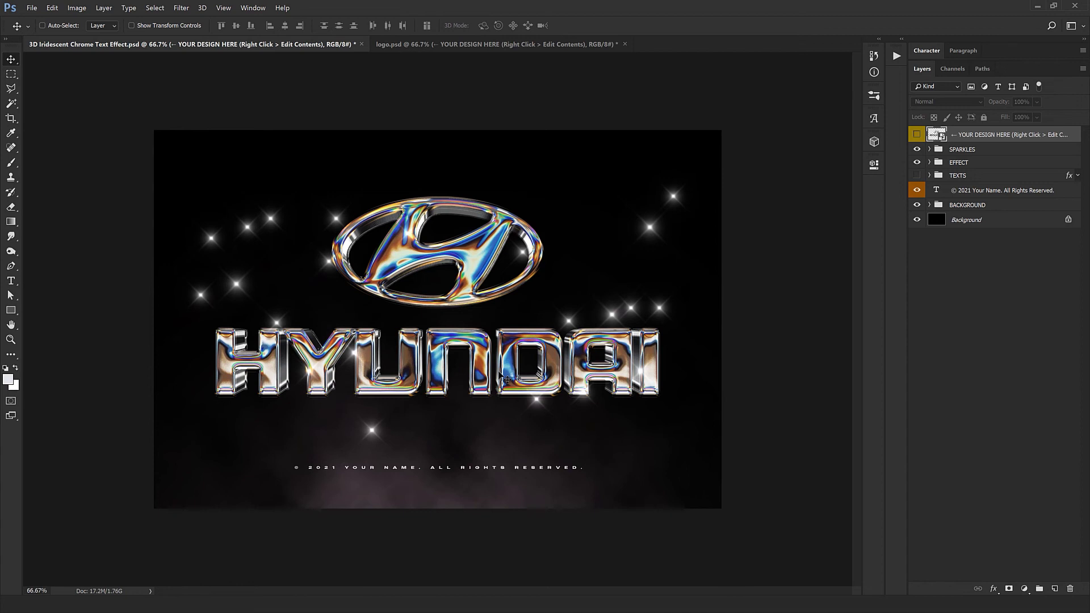
Switch to logo.psd and view its tagline design centred at 100%.
left_click(428, 46)
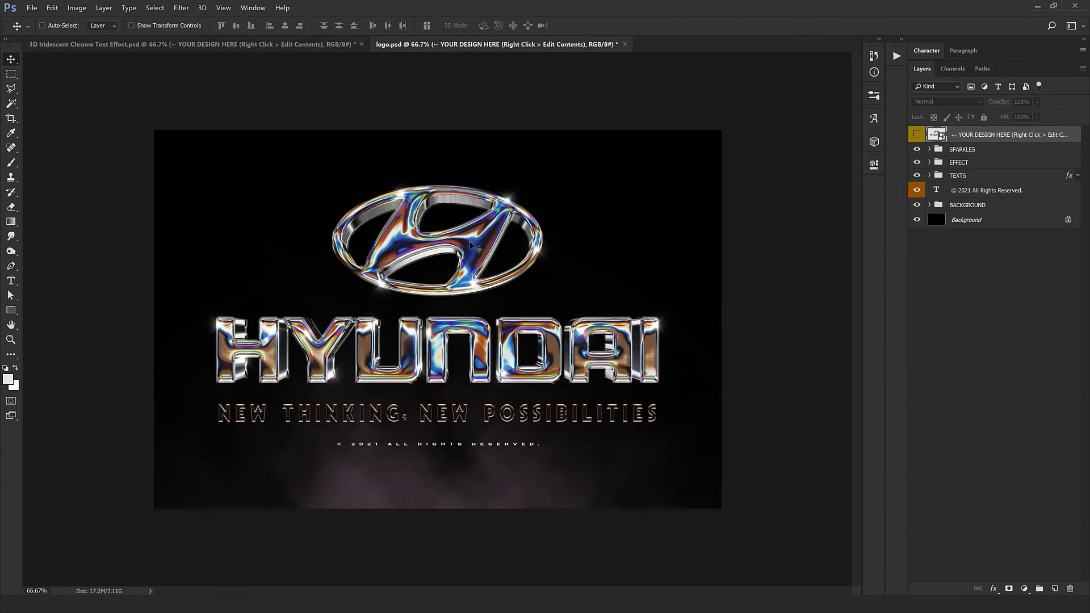
key("ctrl+1")
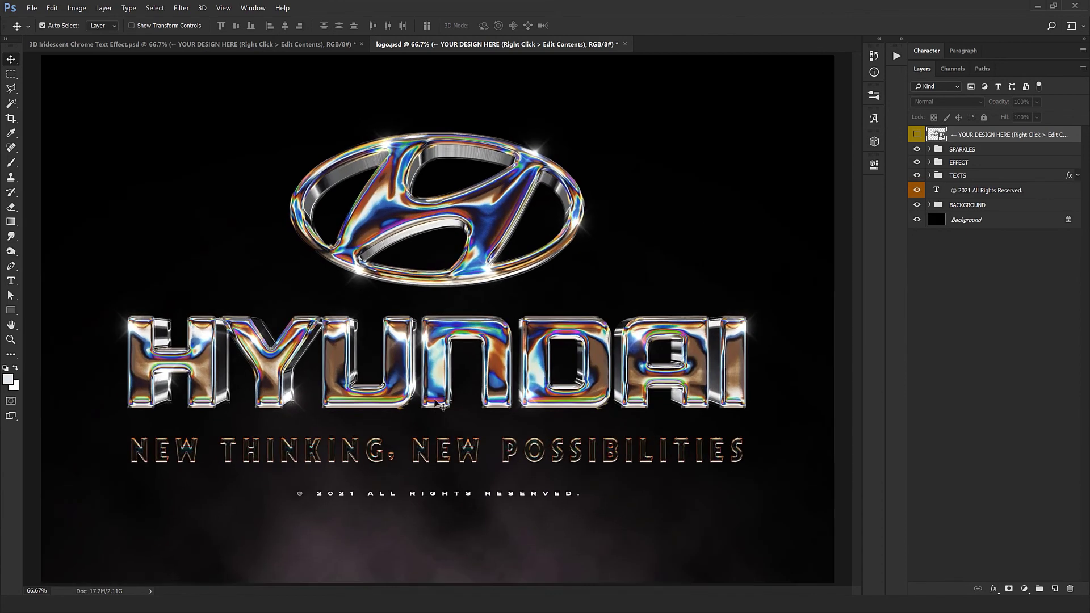
left_click_drag(433, 425, 497, 426)
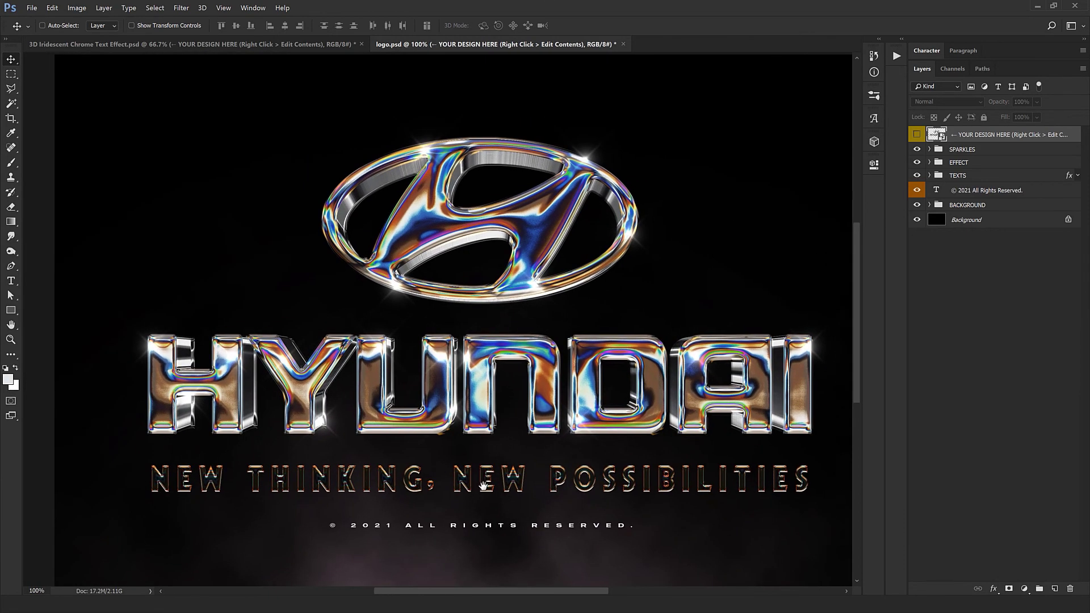
scroll(510, 245, "up", 2)
scroll(512, 244, "right", 1)
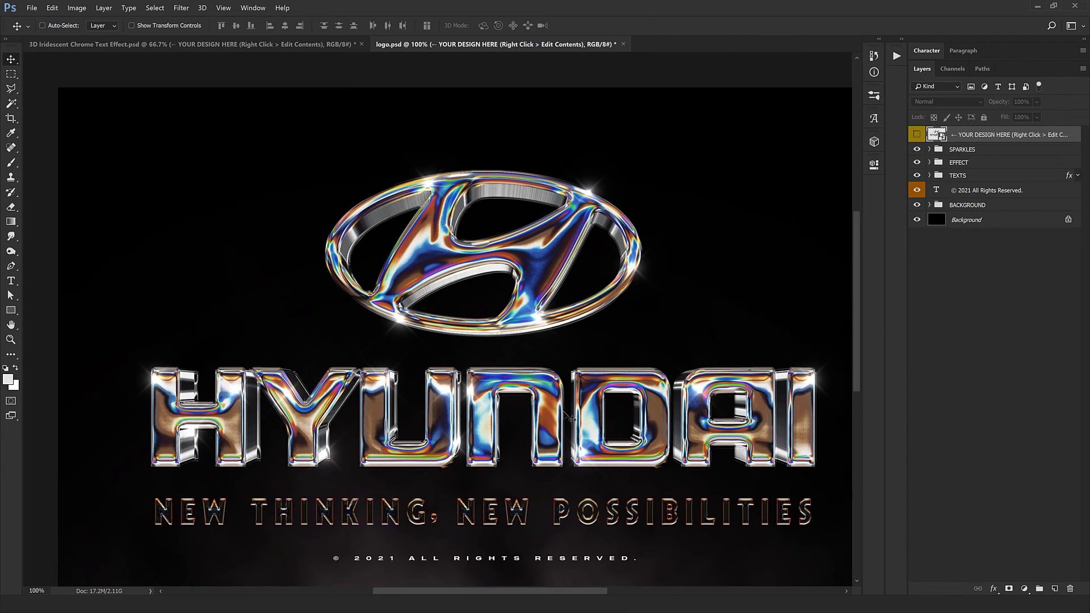
scroll(568, 417, "down", 1)
scroll(569, 417, "down", 1)
scroll(572, 417, "down", 1)
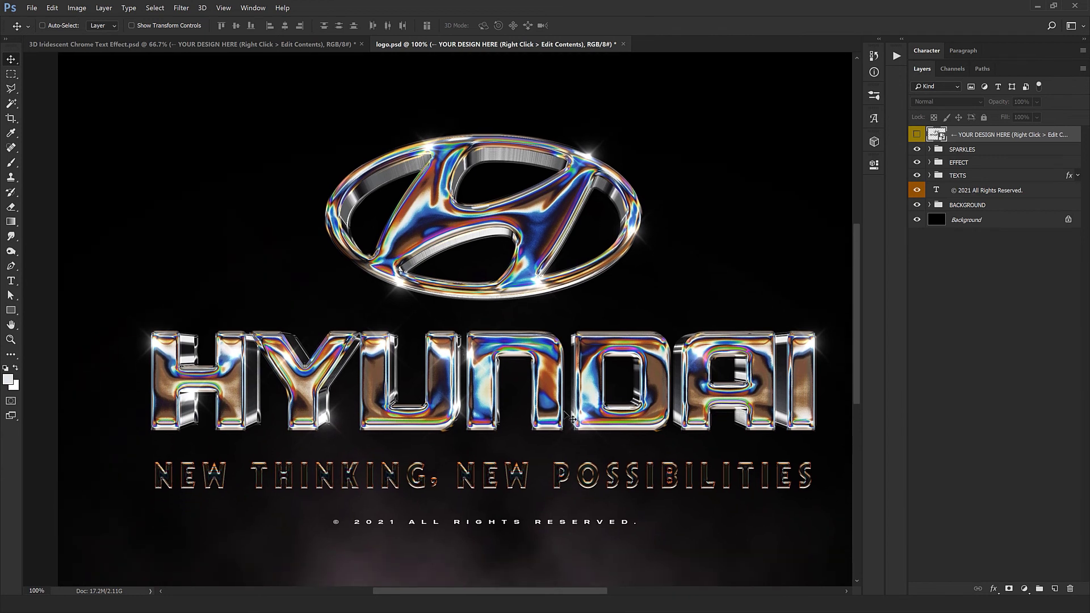